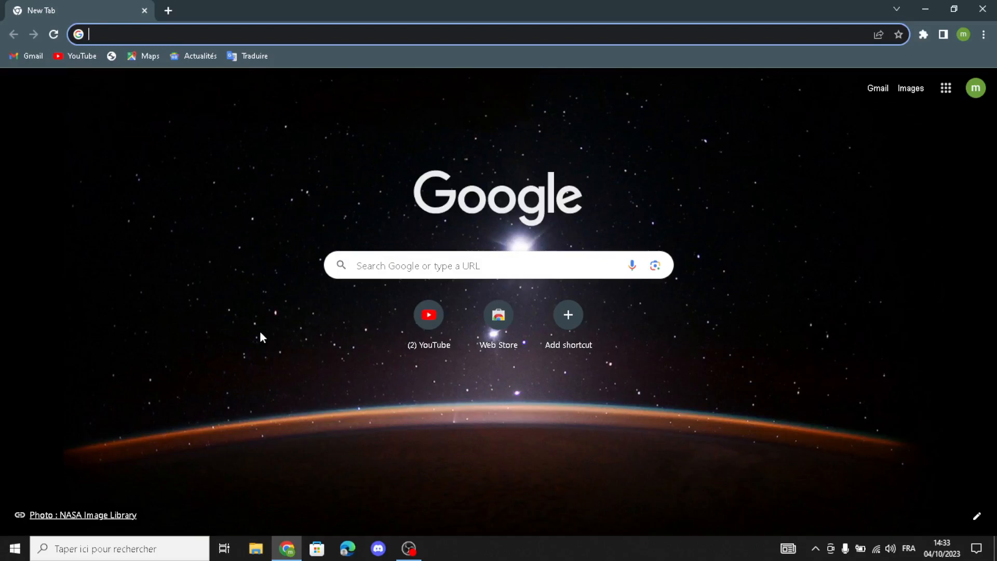
Search the web for squarespace, open its website builder page, and go to the templates.
{"action": "type", "text": "squarespace"}
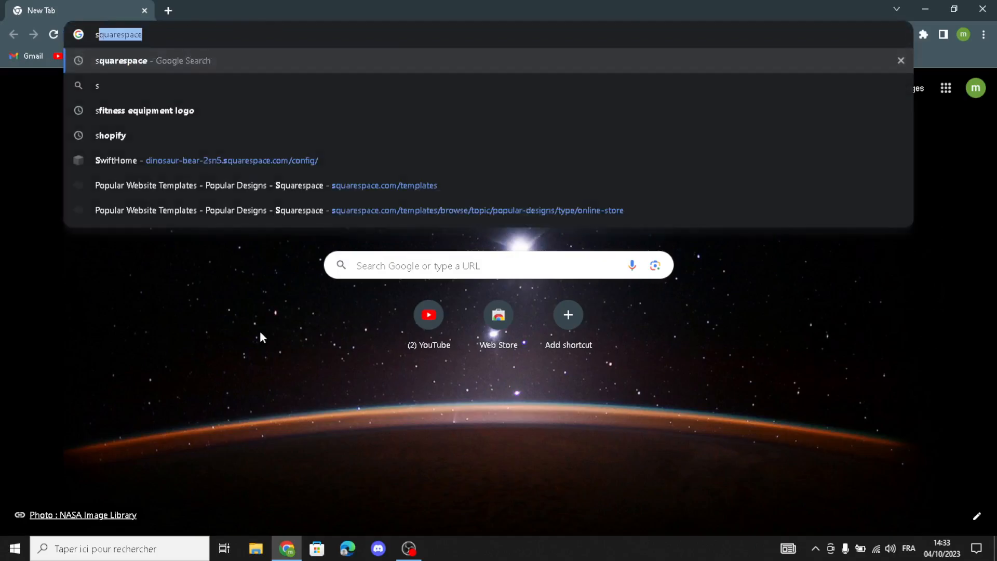
{"action": "left_click", "coordinate": [342, 56]}
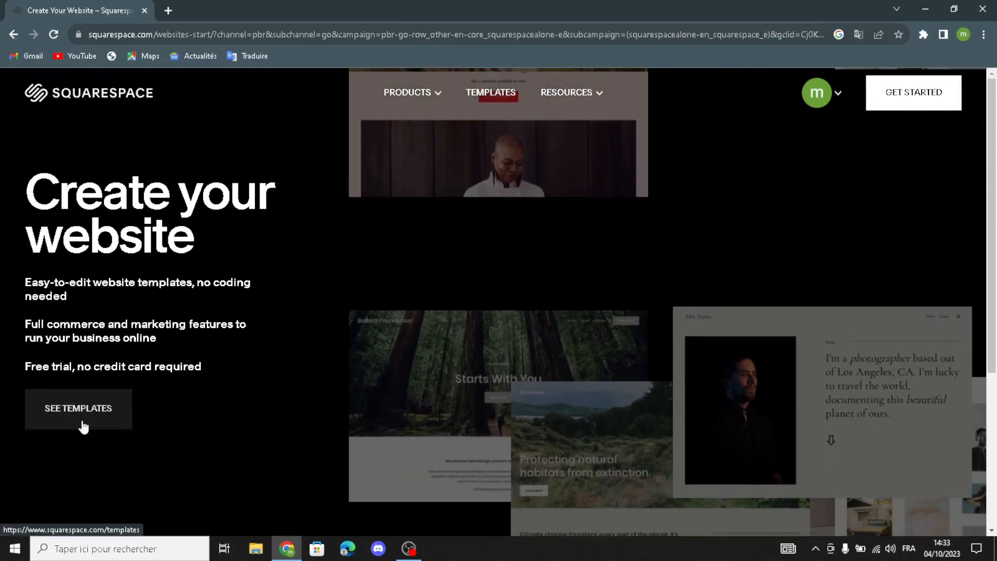
{"action": "left_click", "coordinate": [79, 422]}
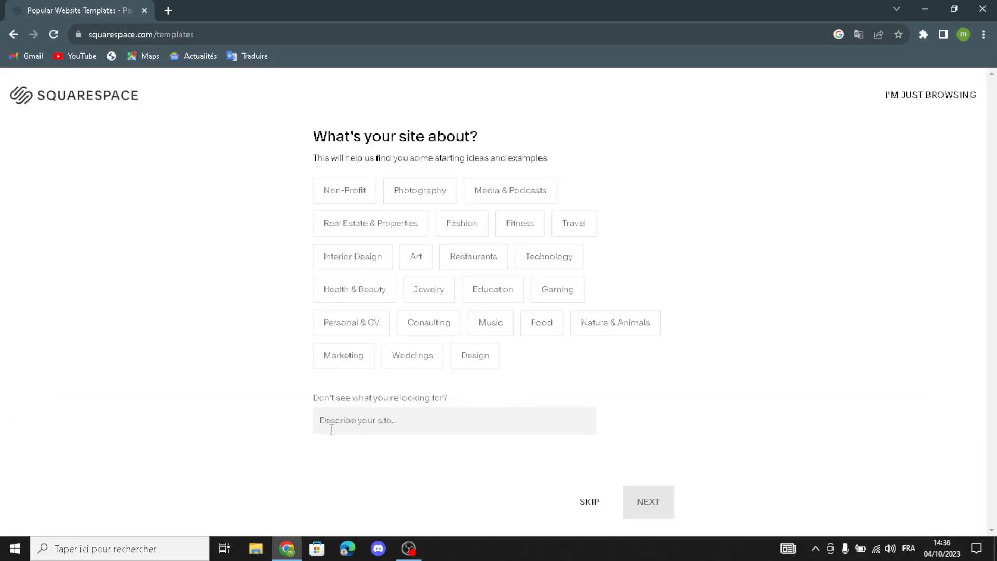
Describe the site as "craft and hobby kits" and submit the description.
{"action": "left_click", "coordinate": [373, 428]}
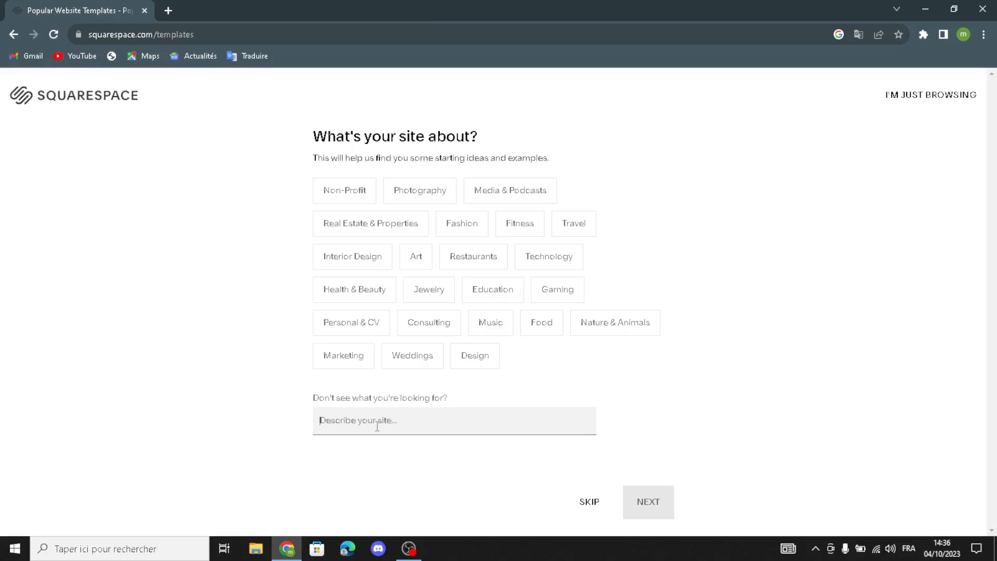
{"action": "type", "text": "h"}
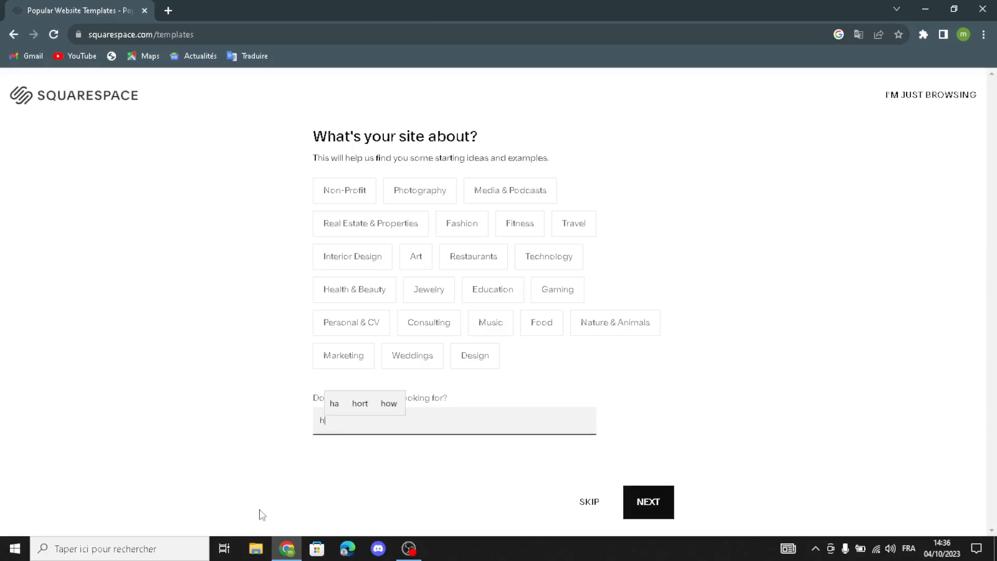
{"action": "type", "text": "obby k"}
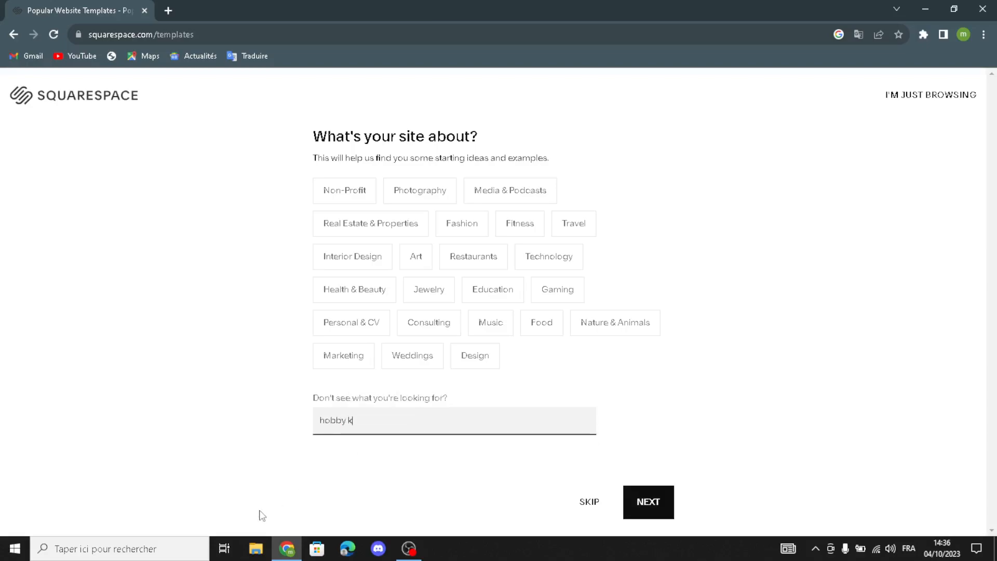
{"action": "type", "text": "its"}
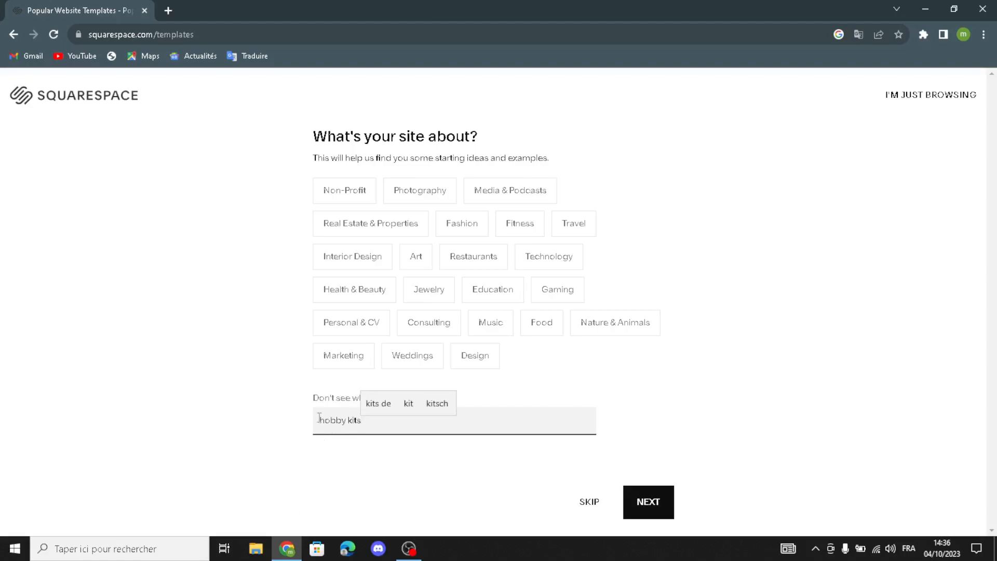
{"action": "type", "text": "r"}
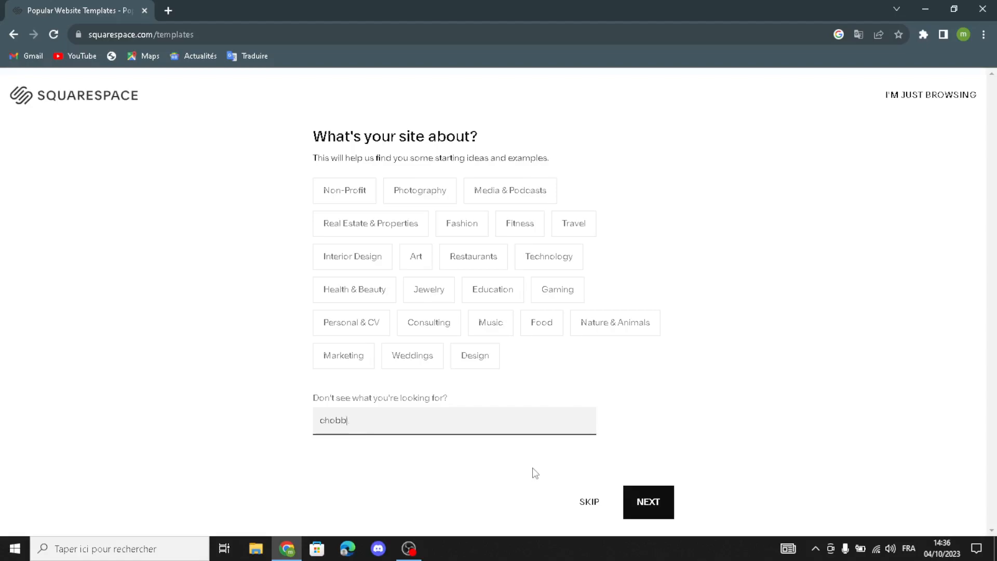
{"action": "key", "text": "BackSpace"}
{"action": "key", "text": "BackSpace"}
{"action": "key", "text": "BackSpace"}
{"action": "key", "text": "BackSpace"}
{"action": "key", "text": "BackSpace"}
{"action": "type", "text": "craft and h"}
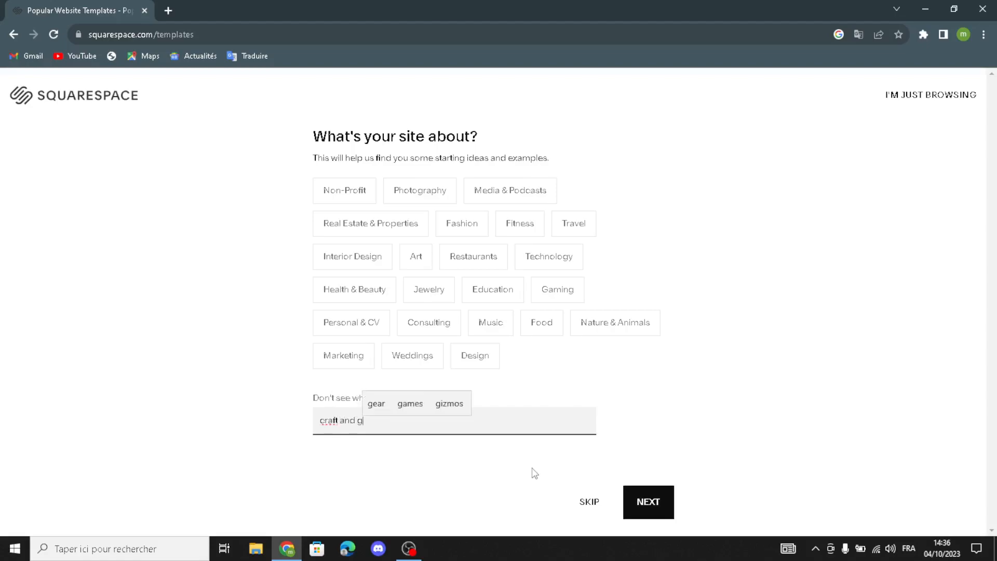
{"action": "type", "text": "obby kits"}
{"action": "key", "text": "Return"}
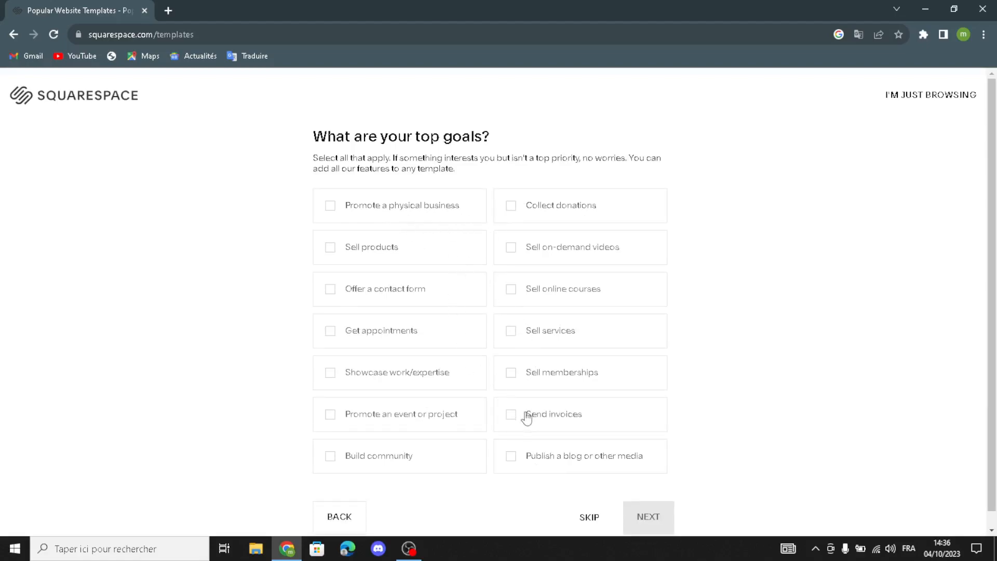
Choose Sell products and Sell services as the site's top goals and continue.
{"action": "left_click", "coordinate": [331, 250]}
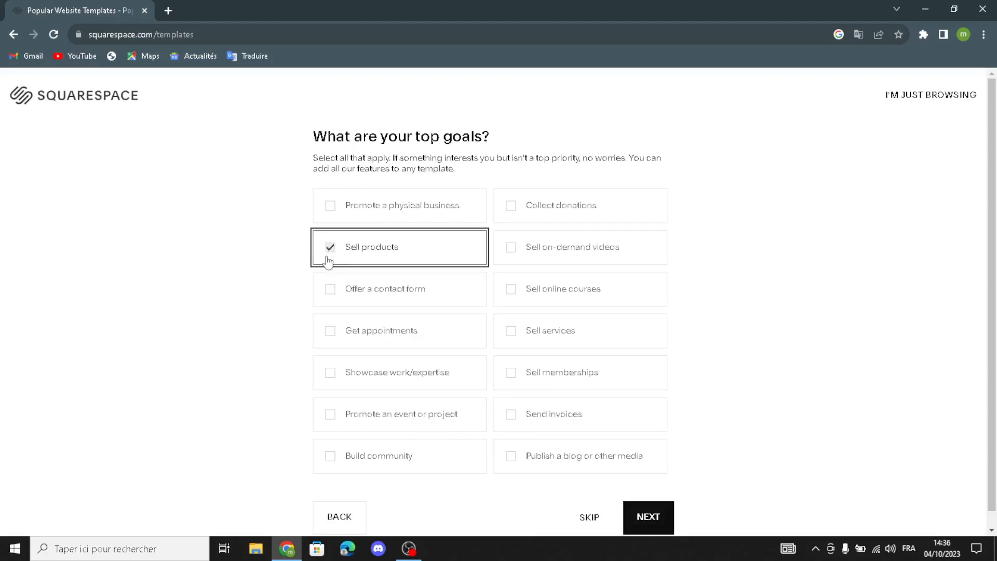
{"action": "left_click", "coordinate": [508, 330]}
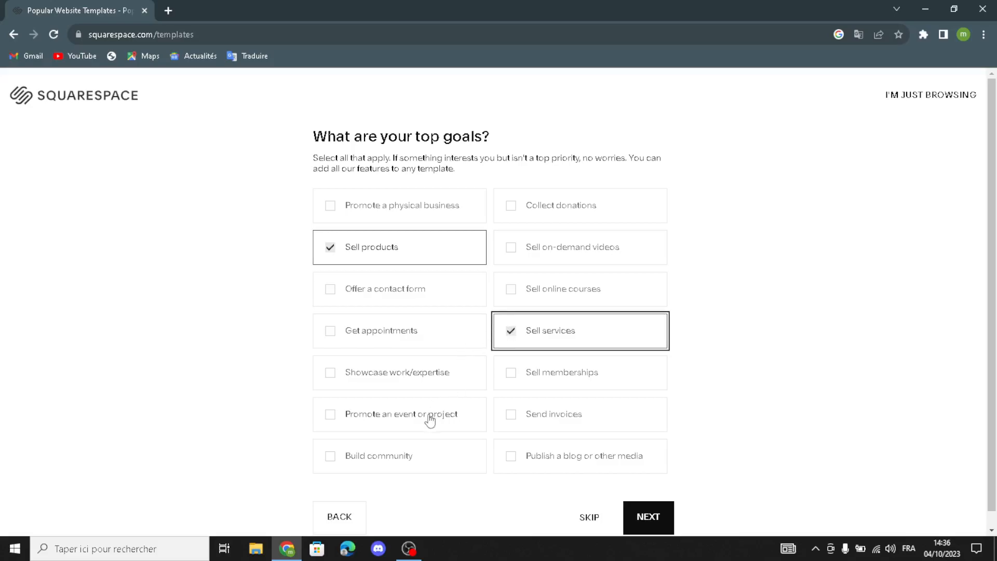
{"action": "left_click", "coordinate": [646, 516]}
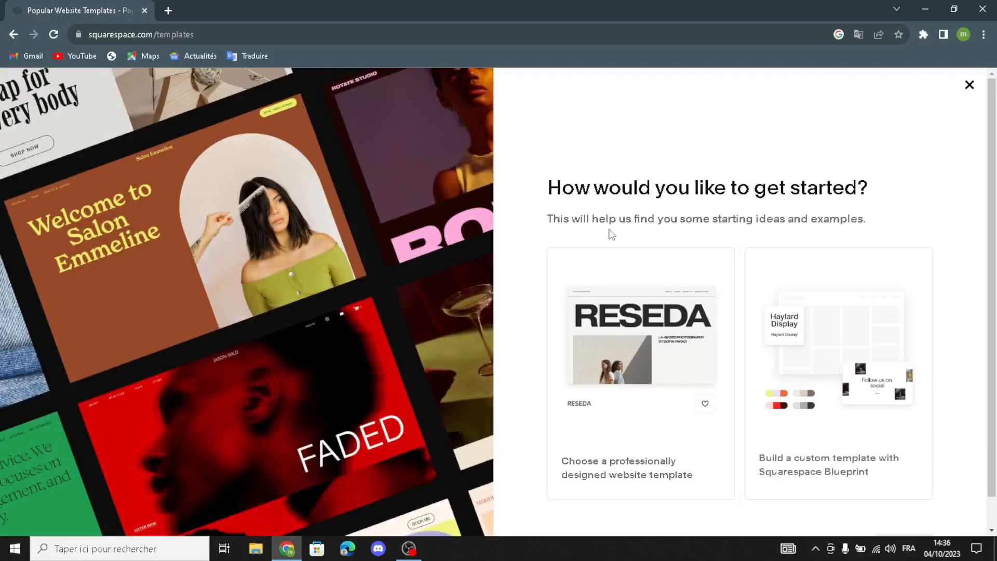
Choose to start from a professionally designed website template and finish the questionnaire.
{"action": "scroll", "coordinate": [612, 233], "scroll_direction": "down", "scroll_amount": 1}
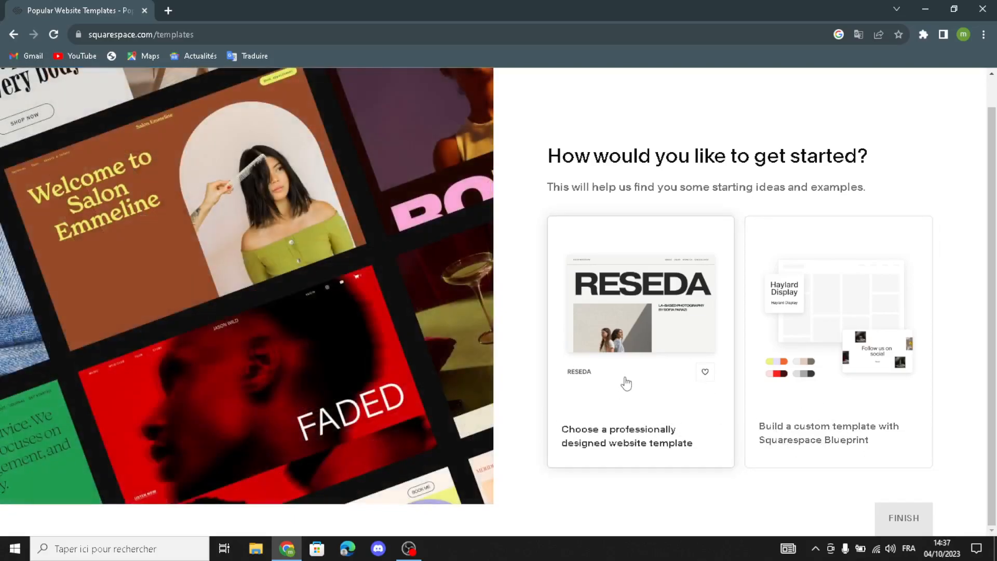
{"action": "left_click", "coordinate": [625, 384]}
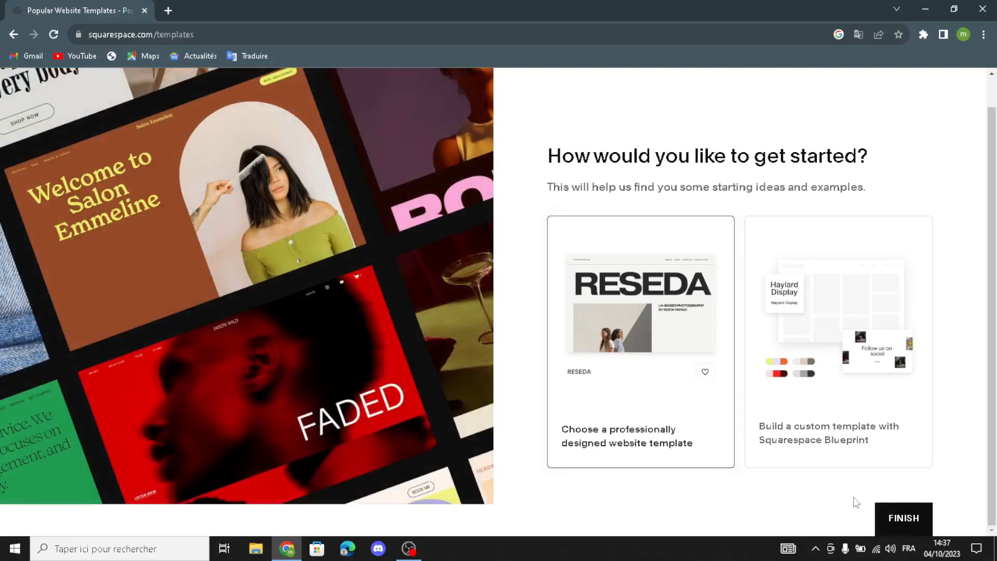
{"action": "left_click", "coordinate": [889, 519]}
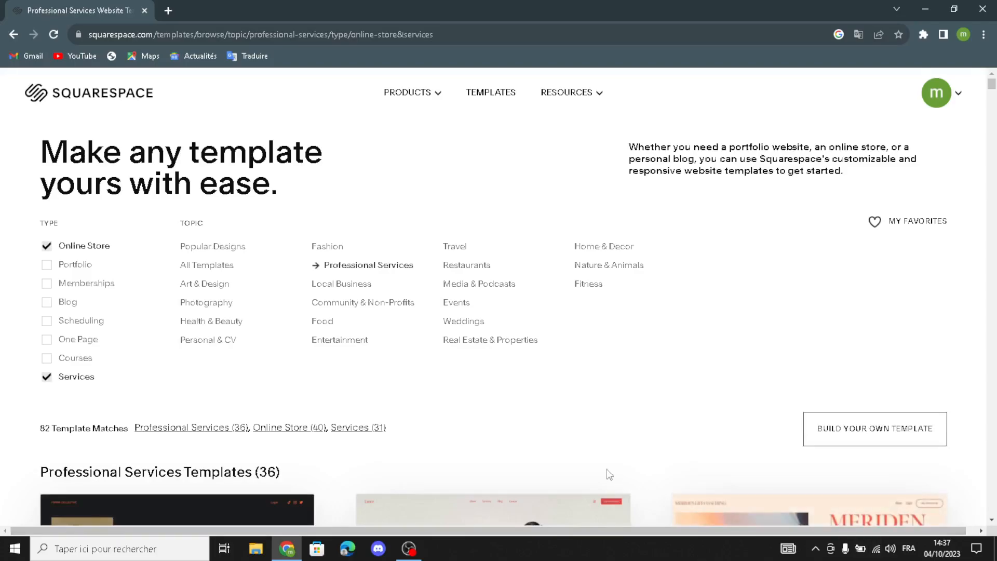
Start building a custom template with Squarespace Blueprint from the template listing, dismissing the creation error and retrying.
{"action": "scroll", "coordinate": [377, 466], "scroll_direction": "down", "scroll_amount": 5}
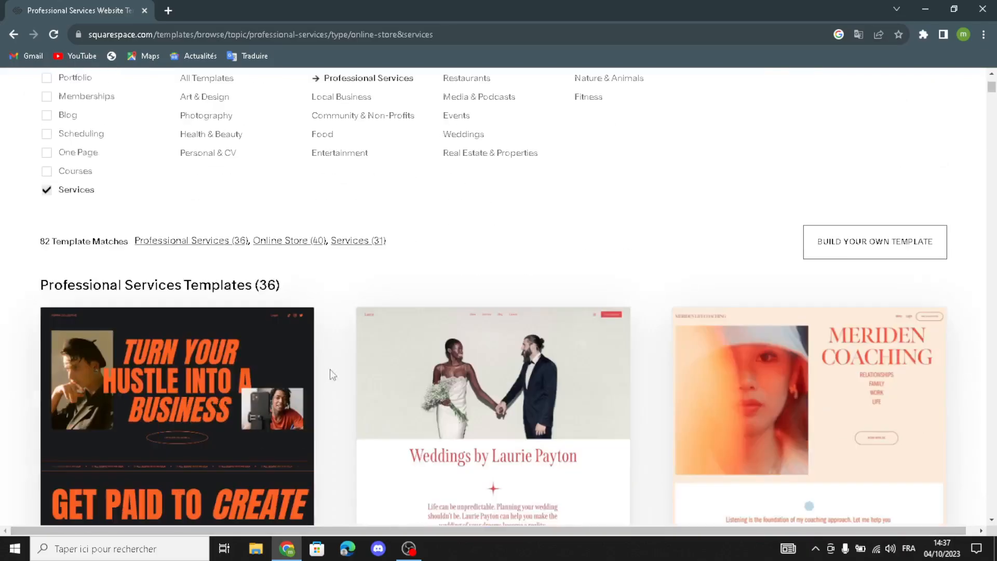
{"action": "scroll", "coordinate": [518, 311], "scroll_direction": "down", "scroll_amount": 10}
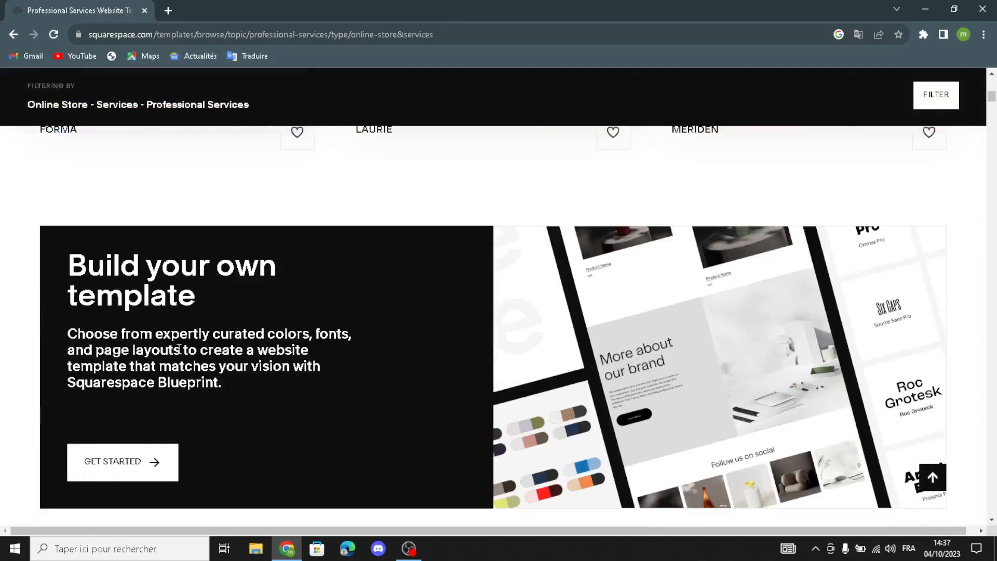
{"action": "left_click", "coordinate": [97, 465]}
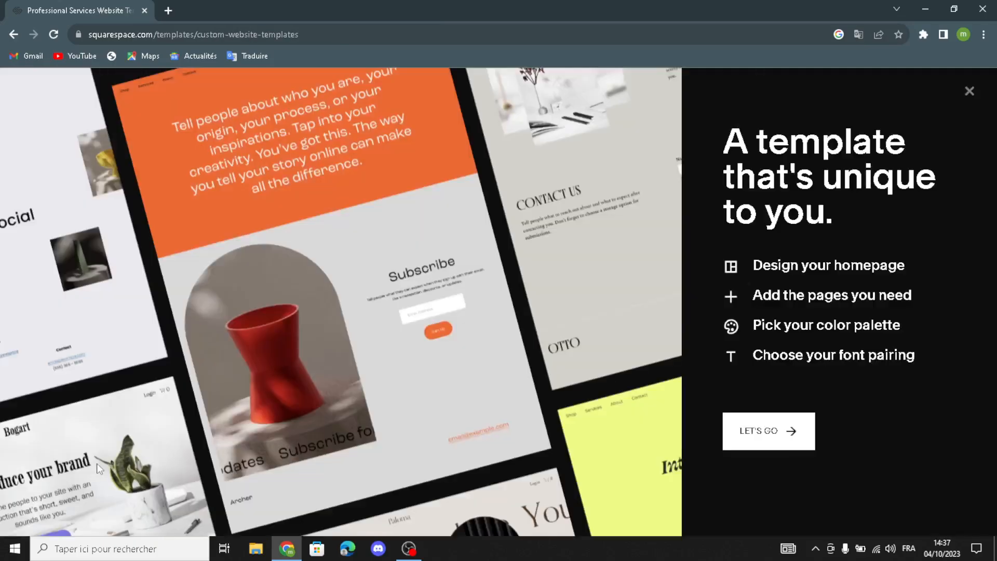
{"action": "left_click", "coordinate": [787, 427]}
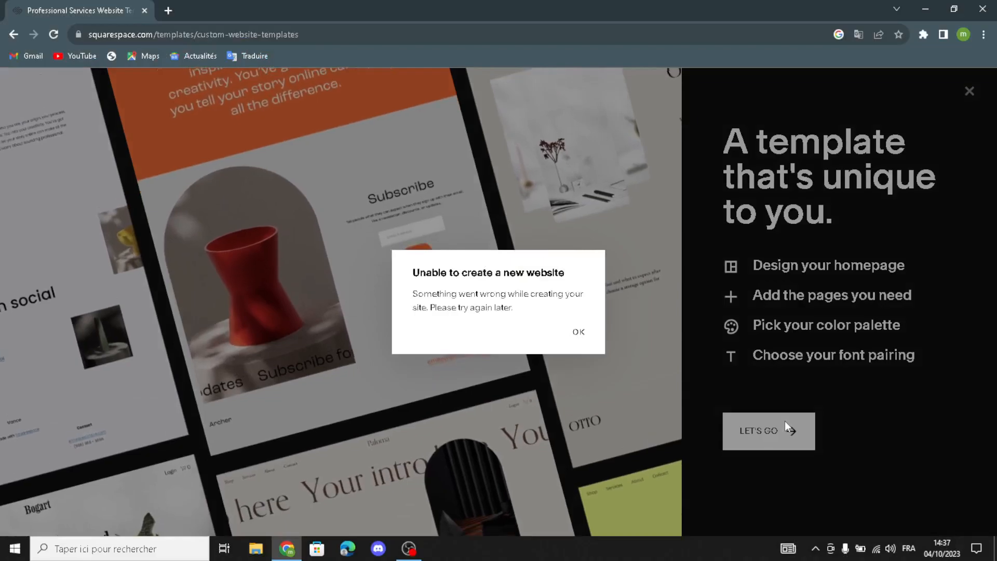
{"action": "left_click", "coordinate": [578, 333]}
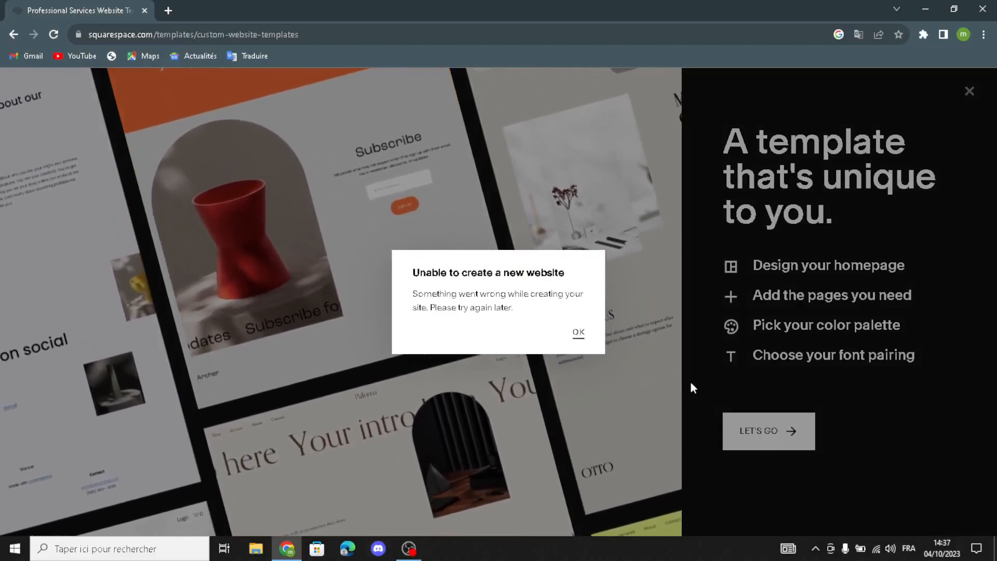
{"action": "left_click", "coordinate": [755, 429]}
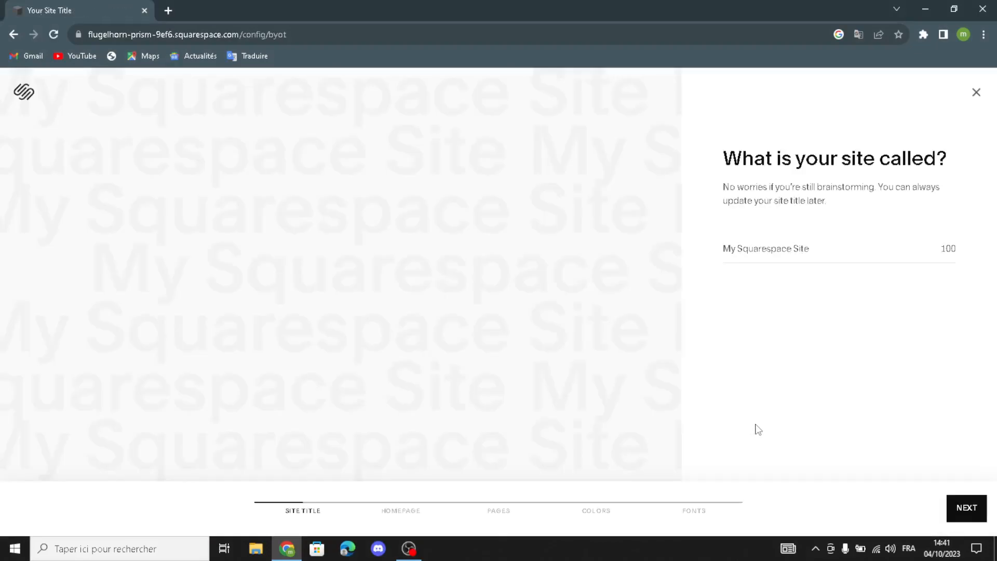
Name the site "Crafty Kits" and continue to the homepage setup.
{"action": "left_click", "coordinate": [814, 255]}
{"action": "type", "text": "Crafty Kits"}
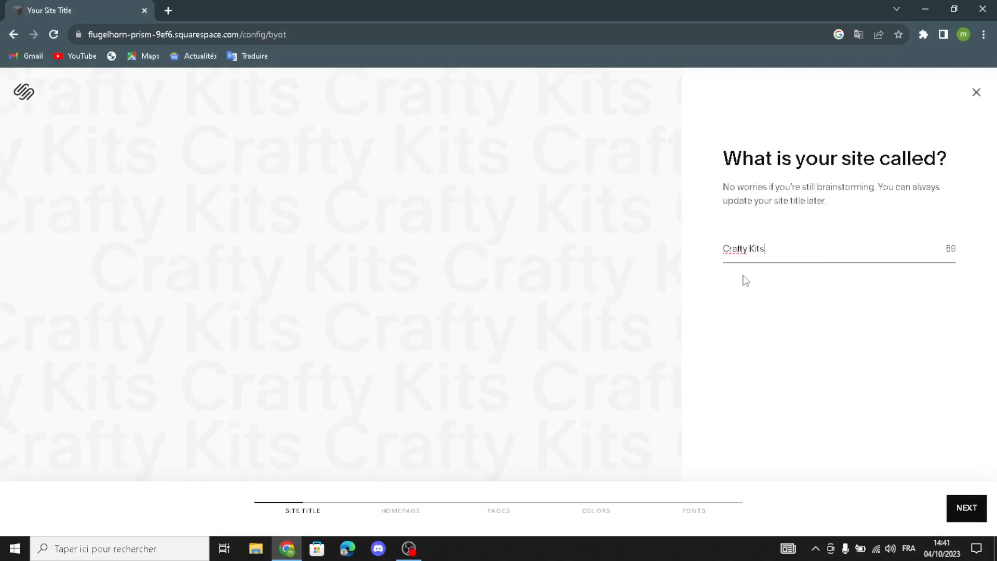
{"action": "left_click", "coordinate": [962, 507]}
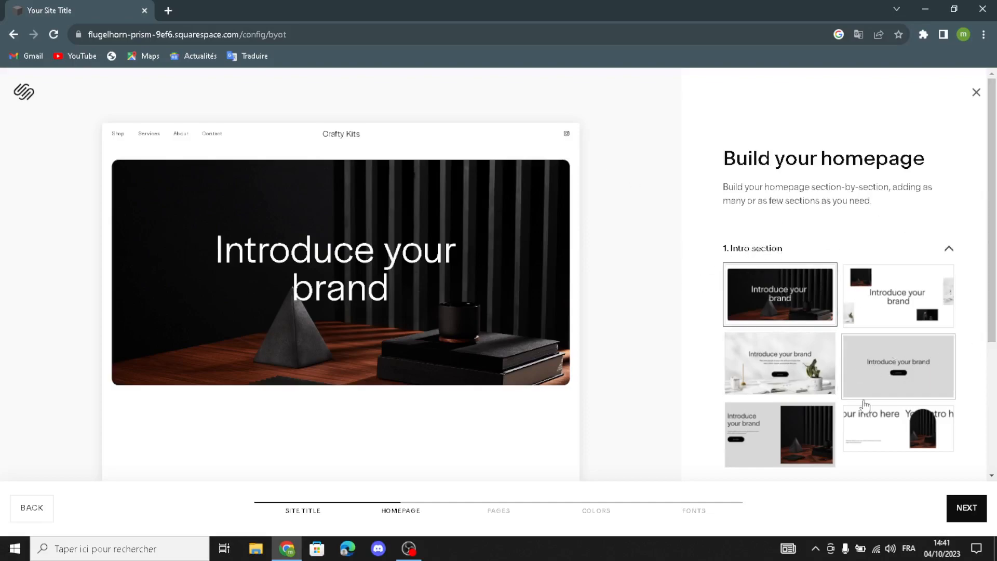
Choose the plain grey intro layout with a centred button and the "Shop our product" layout with an arched image for the homepage.
{"action": "left_click", "coordinate": [902, 367]}
{"action": "scroll", "coordinate": [902, 367], "scroll_direction": "down", "scroll_amount": 2}
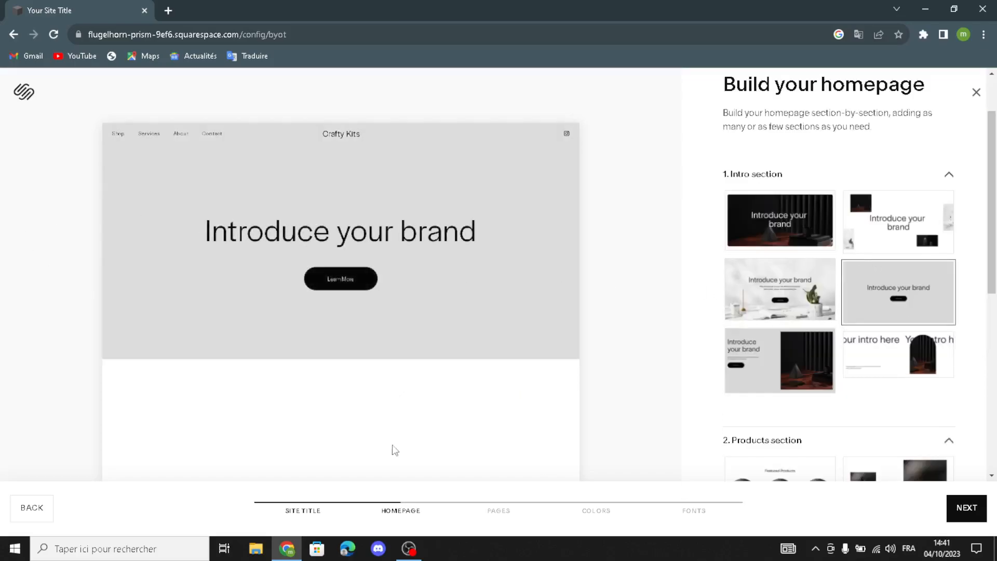
{"action": "scroll", "coordinate": [946, 384], "scroll_direction": "down", "scroll_amount": 1}
{"action": "scroll", "coordinate": [946, 385], "scroll_direction": "down", "scroll_amount": 3}
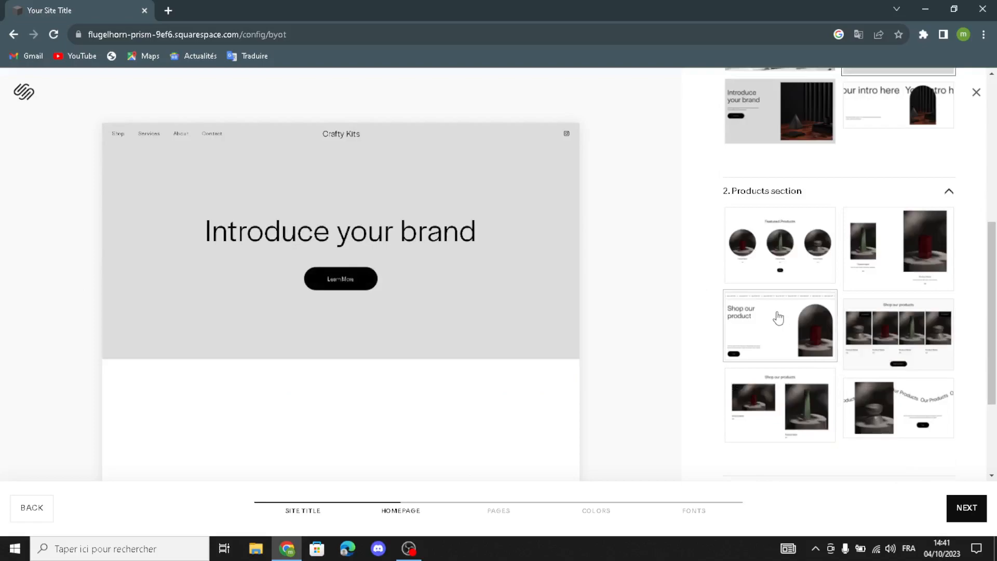
{"action": "left_click", "coordinate": [779, 318]}
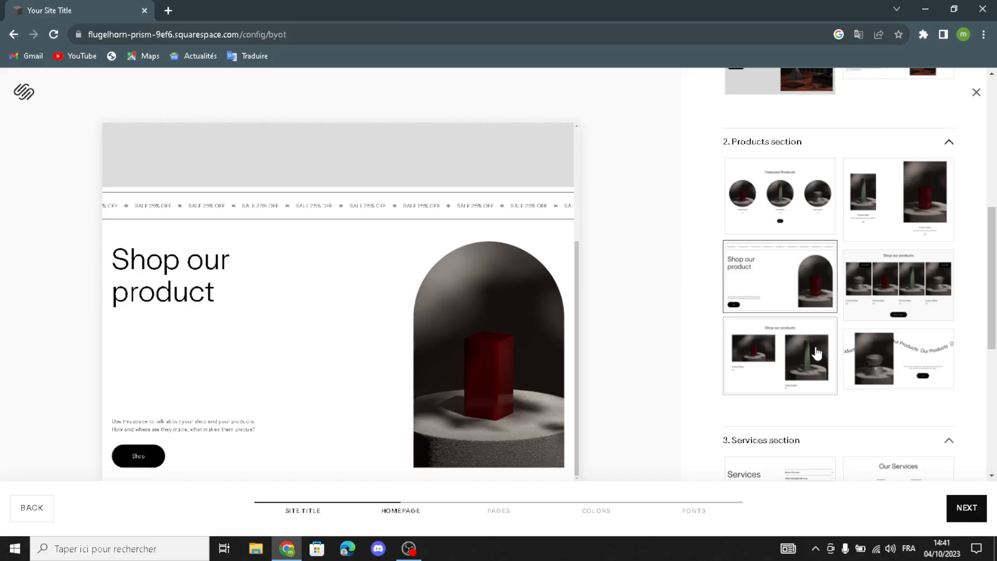
Add the Services layout with the expandable service list and the plain grey text-only About layout to the homepage.
{"action": "scroll", "coordinate": [786, 365], "scroll_direction": "down", "scroll_amount": 2}
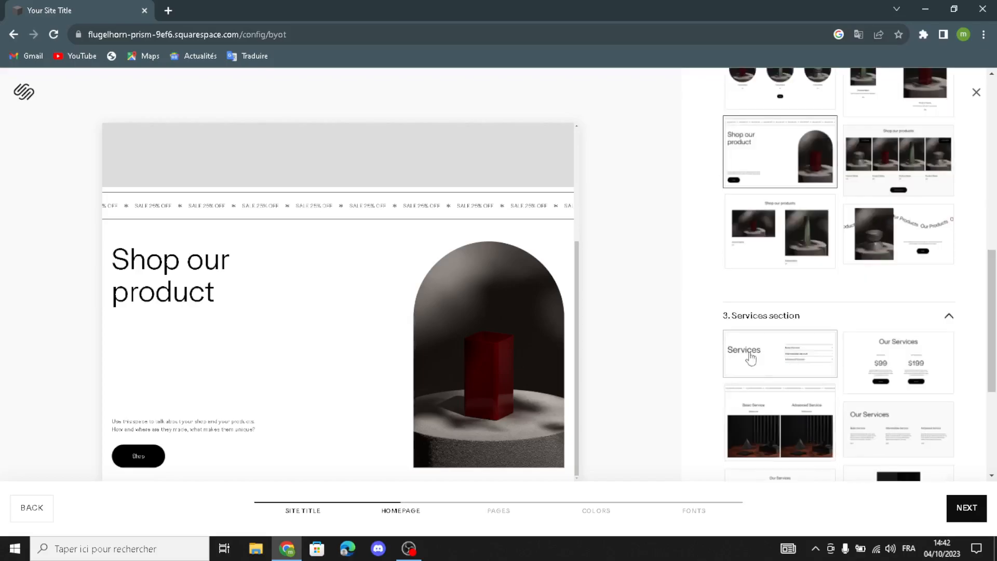
{"action": "left_click", "coordinate": [744, 355]}
{"action": "scroll", "coordinate": [831, 363], "scroll_direction": "down", "scroll_amount": 6}
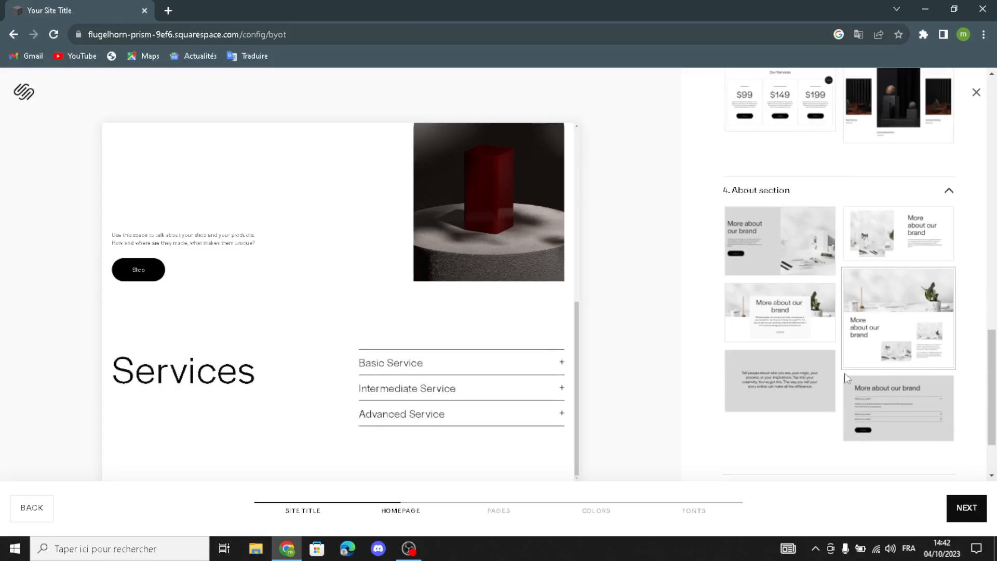
{"action": "left_click", "coordinate": [764, 371]}
Add the text-only "Follow us on social" layout and the Subscribe form with the arched vase image, and continue to page selection.
{"action": "scroll", "coordinate": [769, 363], "scroll_direction": "down", "scroll_amount": 5}
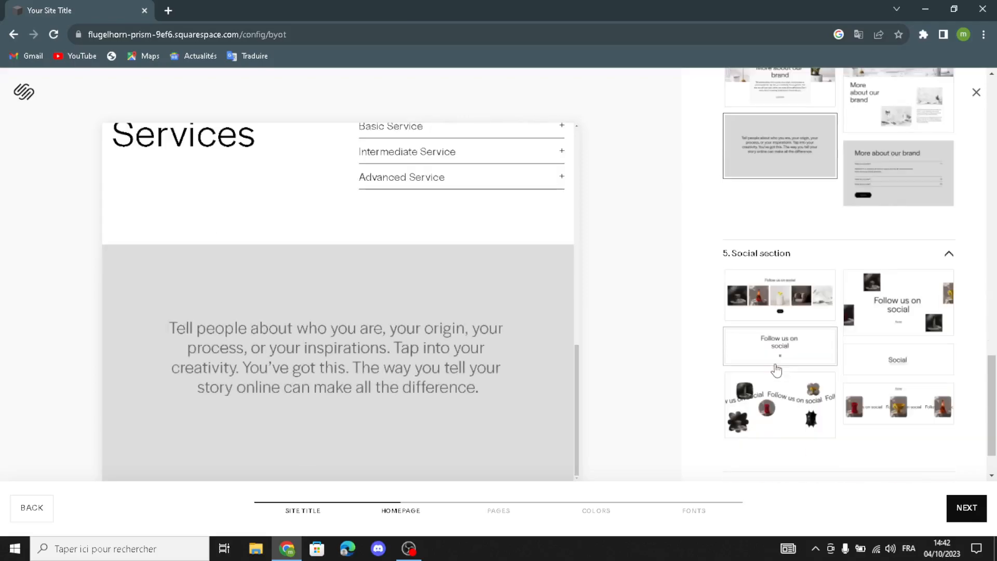
{"action": "left_click", "coordinate": [820, 293]}
{"action": "scroll", "coordinate": [813, 311], "scroll_direction": "down", "scroll_amount": 5}
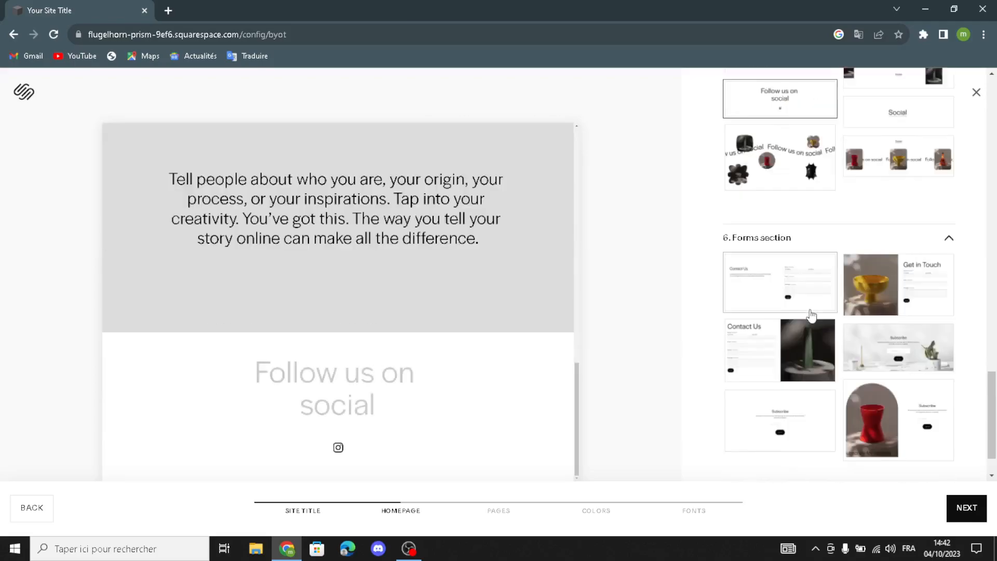
{"action": "left_click", "coordinate": [891, 355]}
{"action": "scroll", "coordinate": [883, 359], "scroll_direction": "down", "scroll_amount": 3}
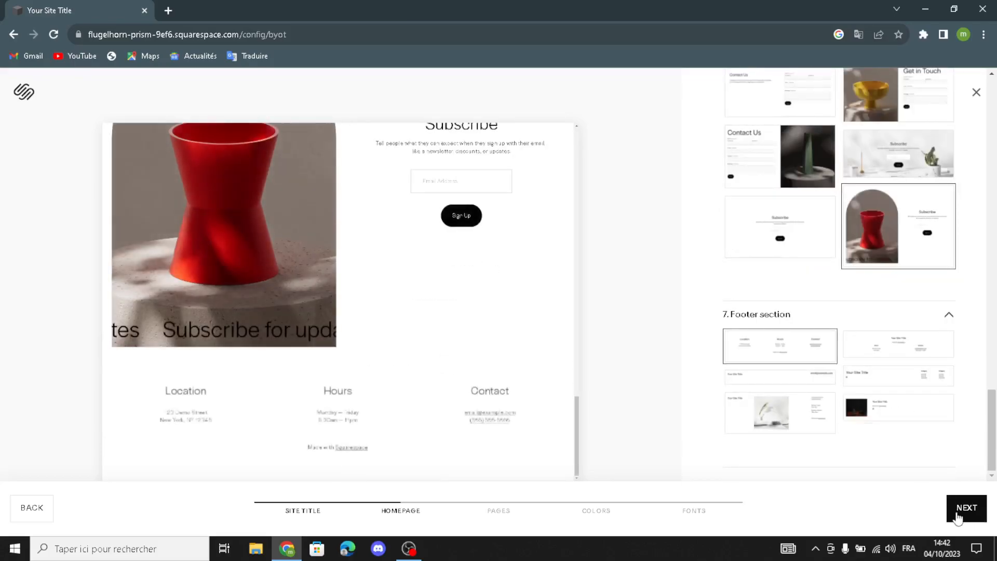
{"action": "left_click", "coordinate": [958, 514]}
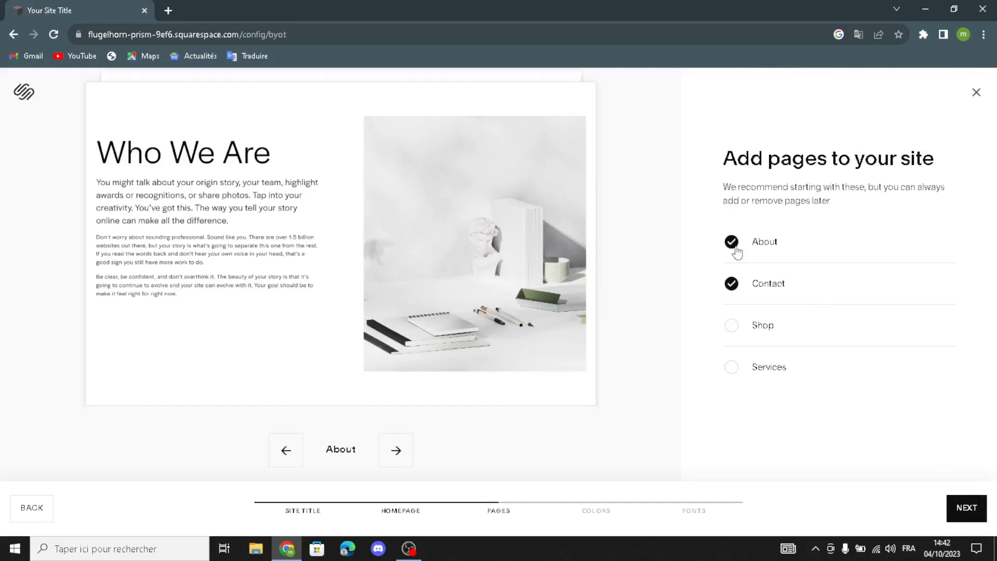
Add the Shop and Services pages to the site and continue to the colour palettes.
{"action": "left_click", "coordinate": [732, 330]}
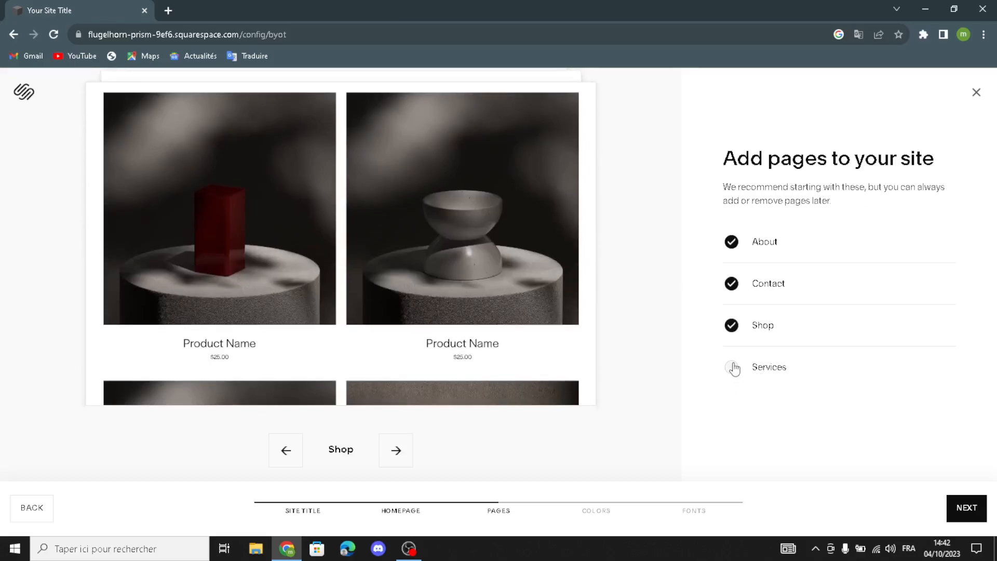
{"action": "left_click", "coordinate": [732, 367]}
{"action": "left_click", "coordinate": [959, 511]}
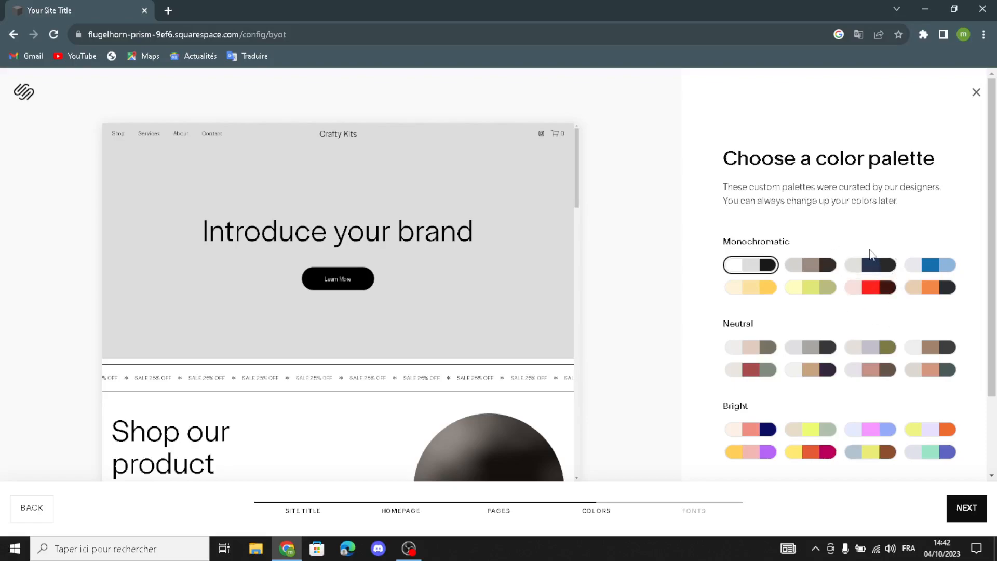
Choose the neutral grey palette of light grey, mid grey and charcoal for the site and continue to the fonts.
{"action": "left_click", "coordinate": [819, 264]}
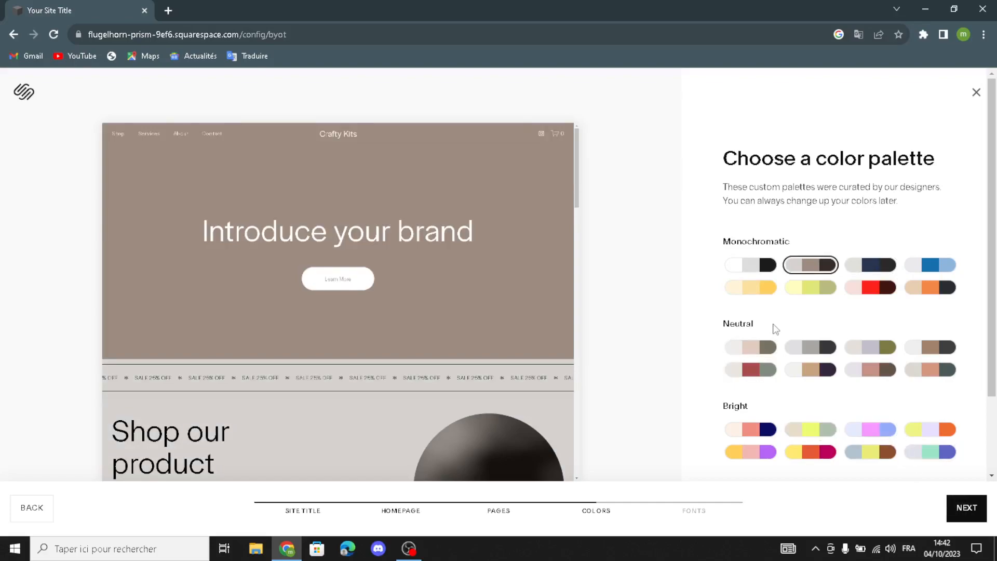
{"action": "left_click", "coordinate": [757, 353]}
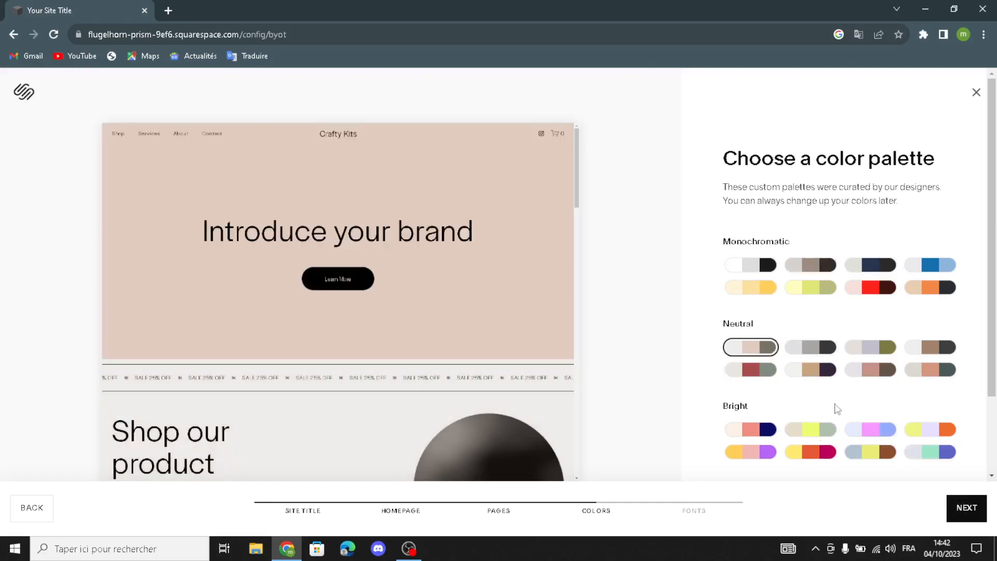
{"action": "left_click", "coordinate": [812, 348]}
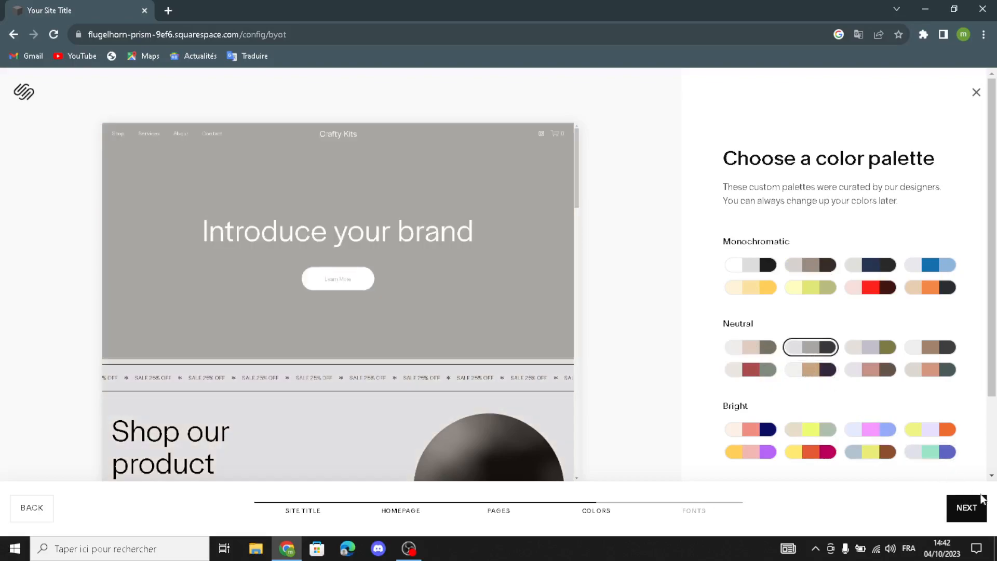
{"action": "left_click", "coordinate": [971, 508]}
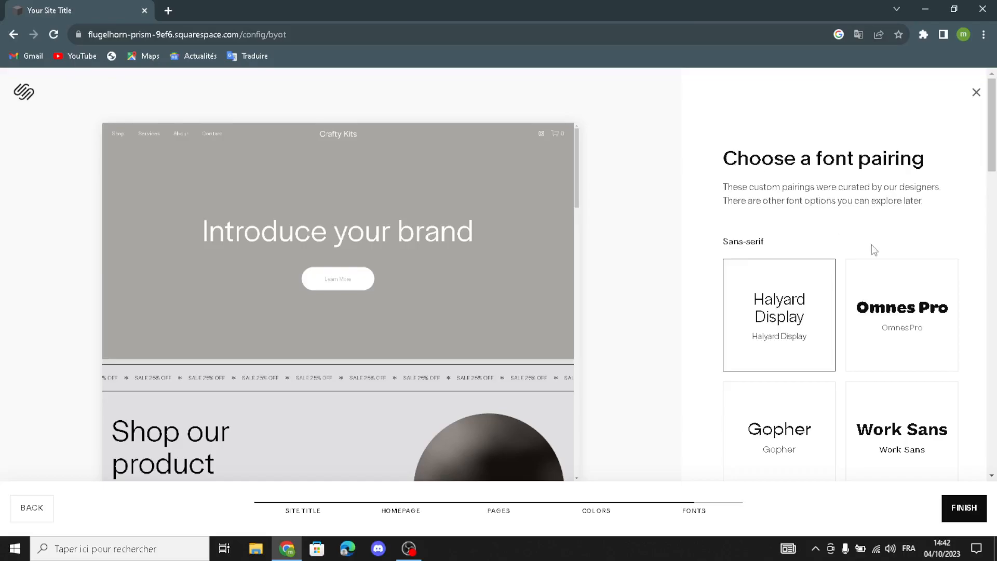
Choose the Omnes Pro font pairing, finish the template setup and skip the Squarespace AI text personalization.
{"action": "scroll", "coordinate": [872, 299], "scroll_direction": "down", "scroll_amount": 3}
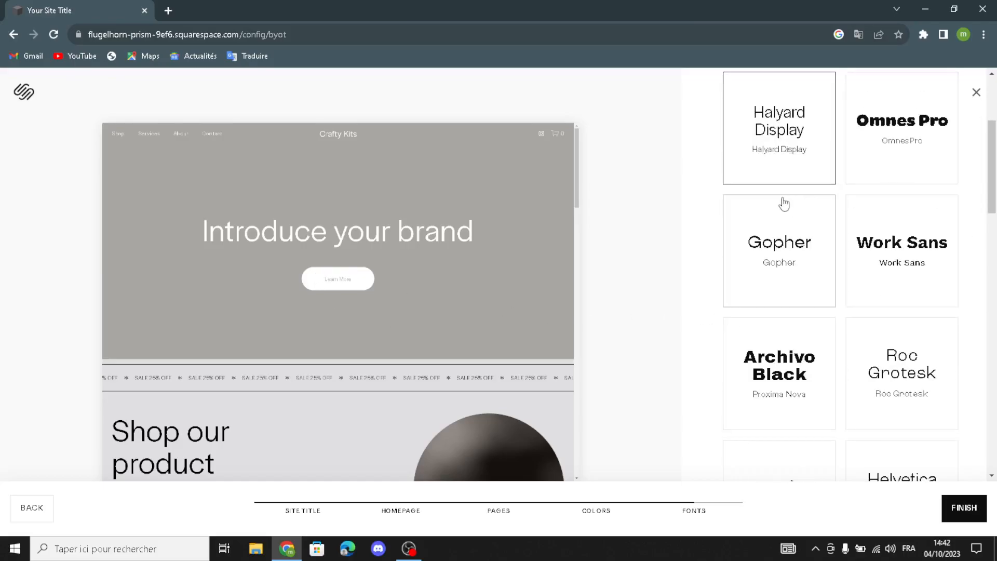
{"action": "left_click", "coordinate": [884, 128]}
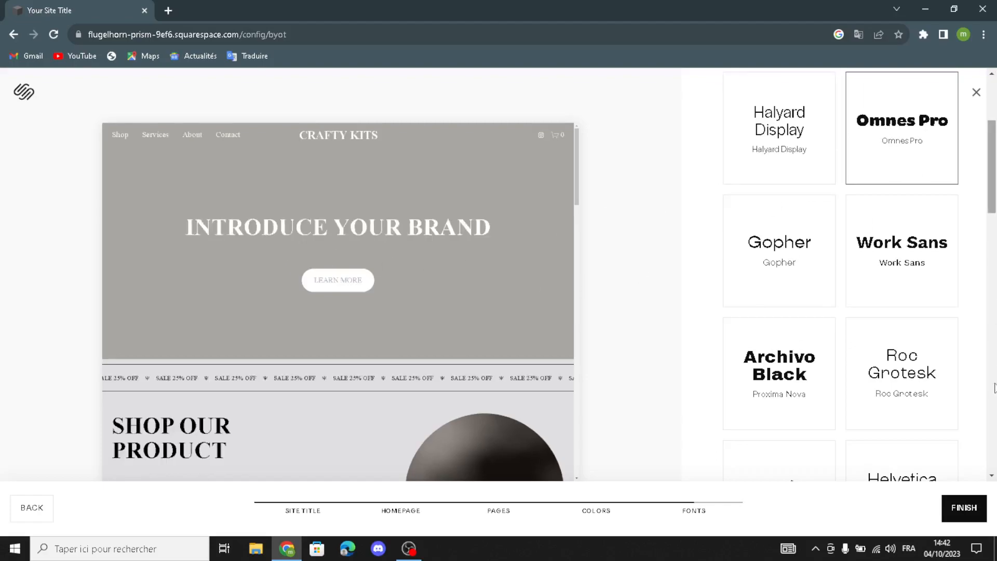
{"action": "left_click", "coordinate": [963, 507]}
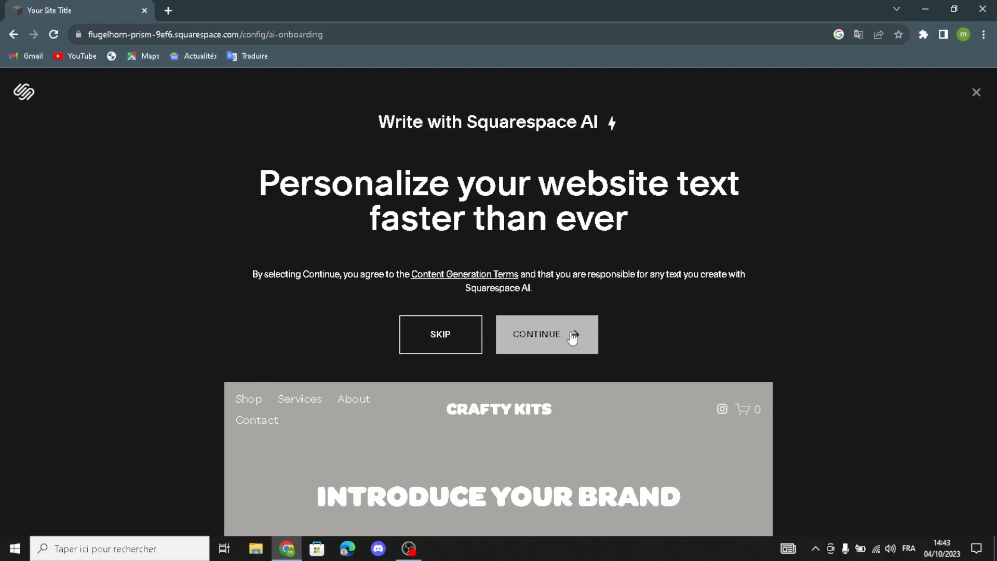
{"action": "left_click", "coordinate": [428, 347]}
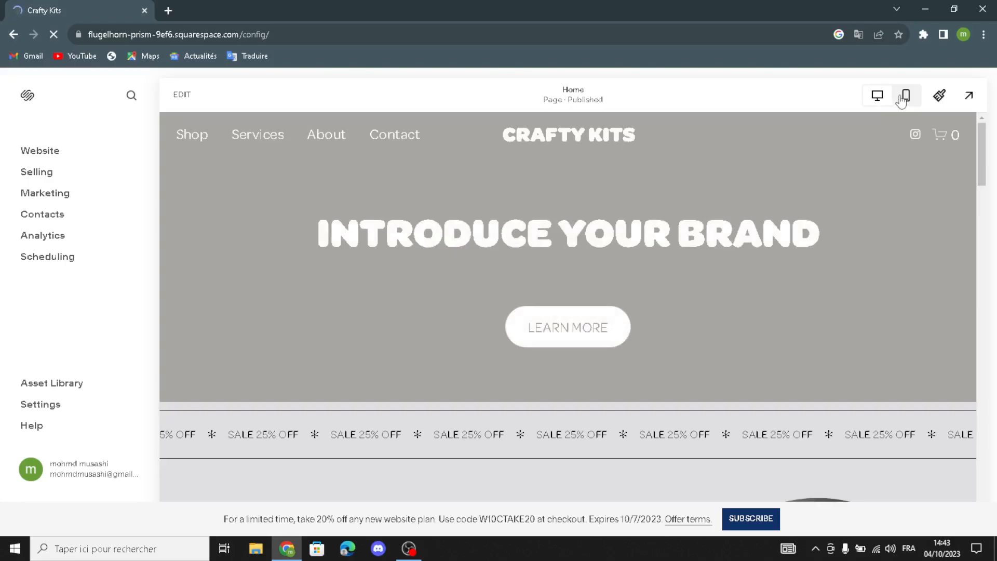
Preview the homepage in mobile view, then return to the desktop view.
{"action": "left_click", "coordinate": [904, 98]}
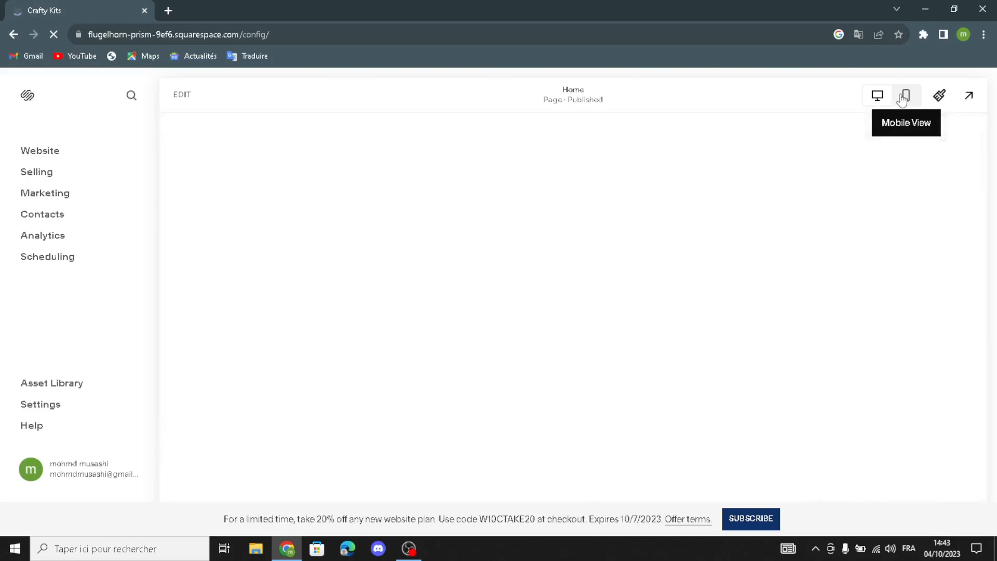
{"action": "scroll", "coordinate": [606, 203], "scroll_direction": "down", "scroll_amount": 3}
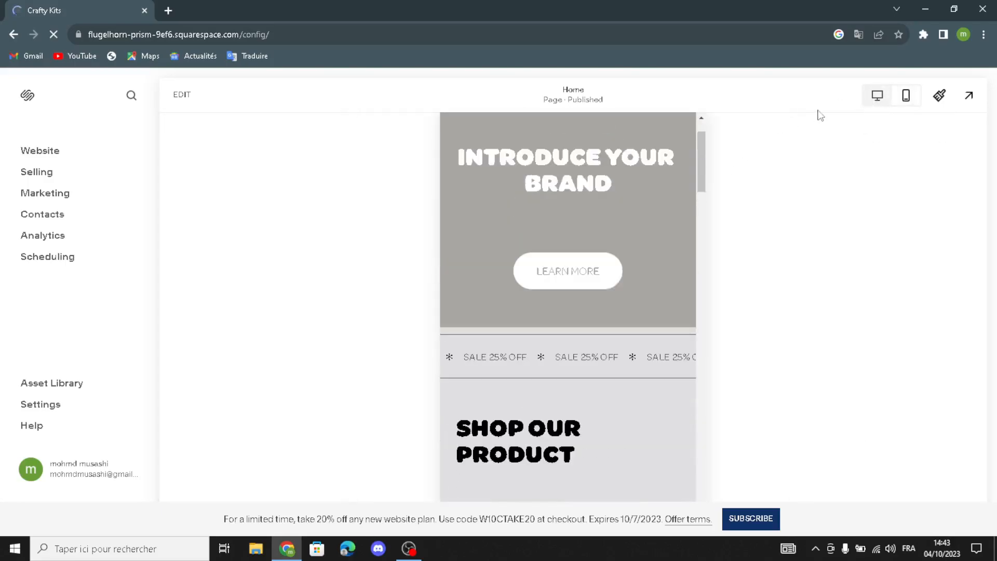
{"action": "left_click", "coordinate": [877, 96]}
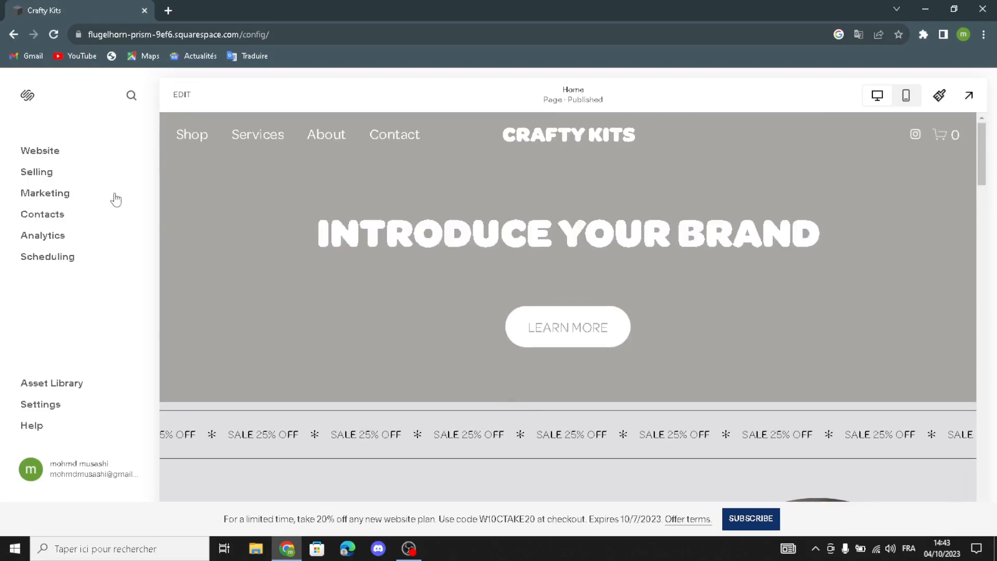
Review the page title and navigation title in the Shop page's general store settings, then close the settings.
{"action": "left_click", "coordinate": [40, 151]}
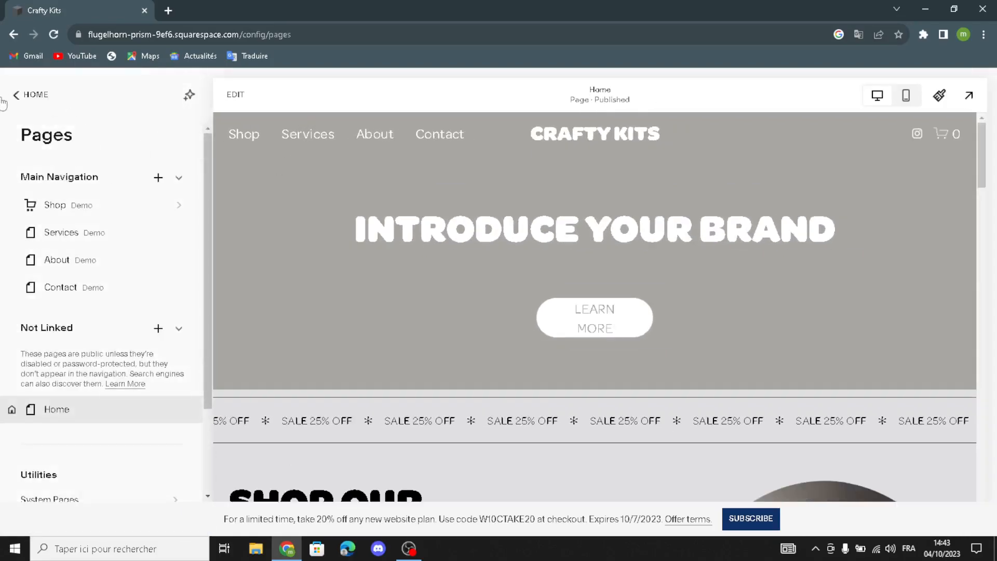
{"action": "mouse_move", "coordinate": [158, 214]}
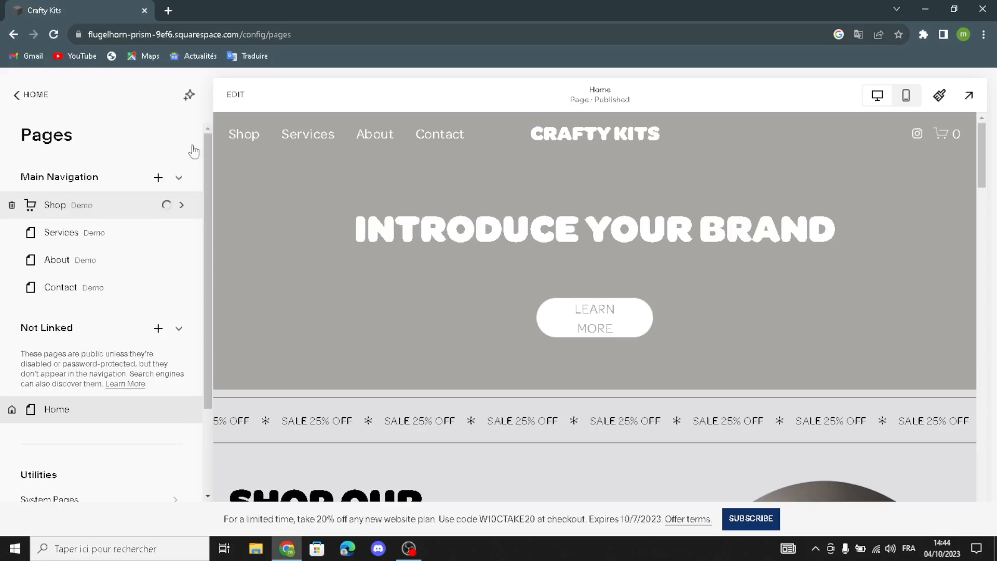
{"action": "left_click", "coordinate": [159, 204]}
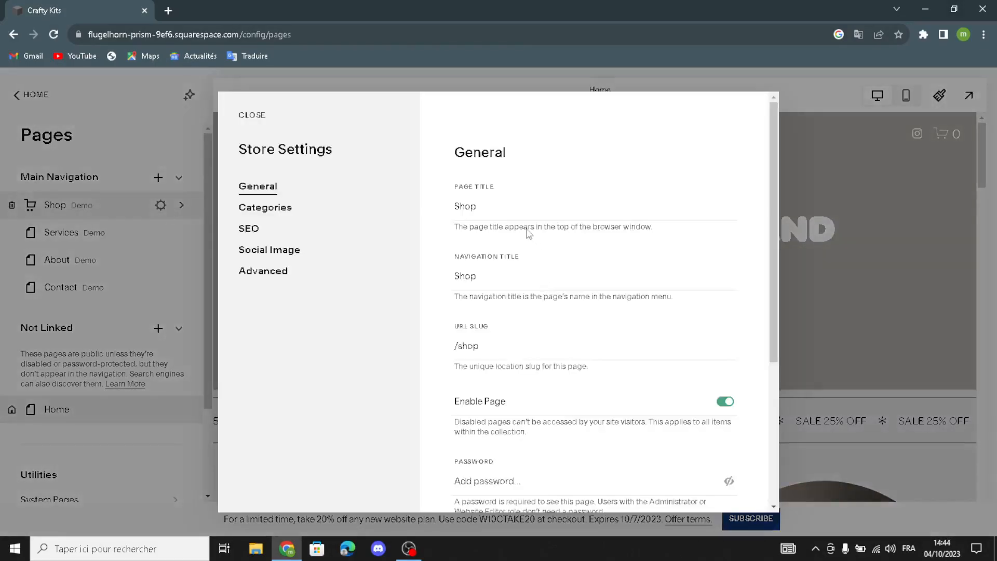
{"action": "left_click", "coordinate": [472, 205]}
{"action": "left_click_drag", "start_coordinate": [482, 272], "coordinate": [531, 267]}
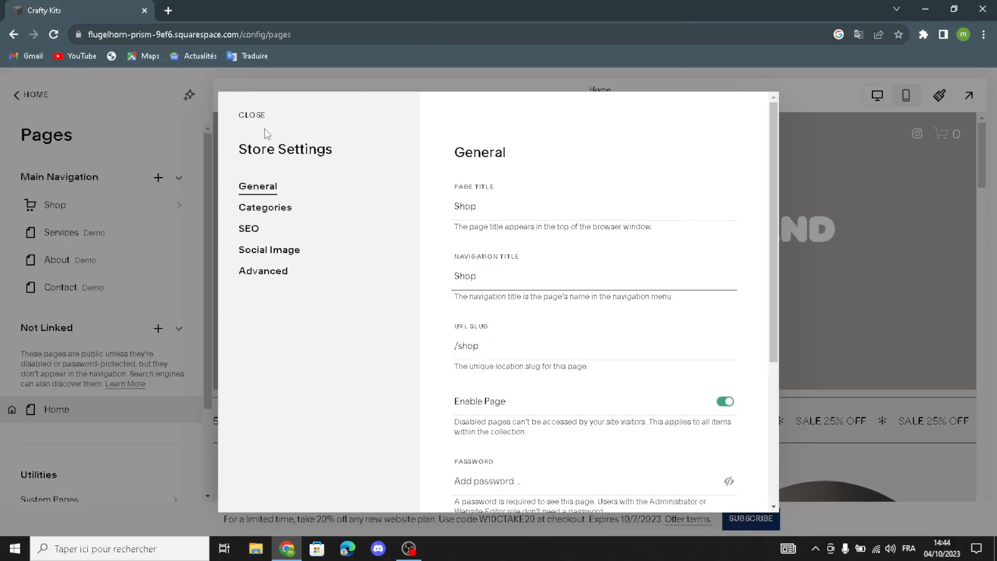
{"action": "left_click", "coordinate": [253, 114]}
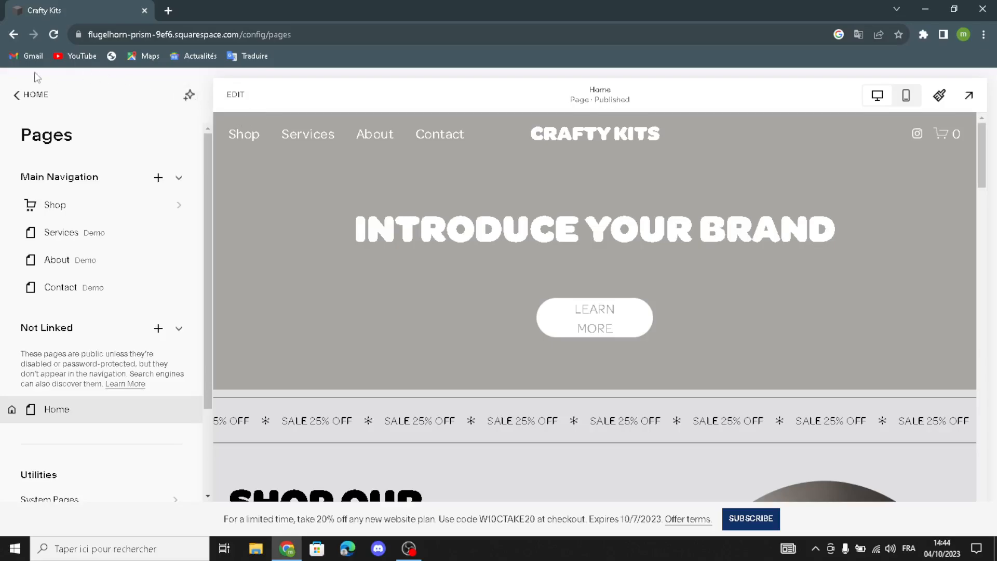
Edit the Home page and replace the intro heading with "WELCOME TO OUR SITE FOR CRAFT AND HOBBY KITS".
{"action": "left_click", "coordinate": [236, 95]}
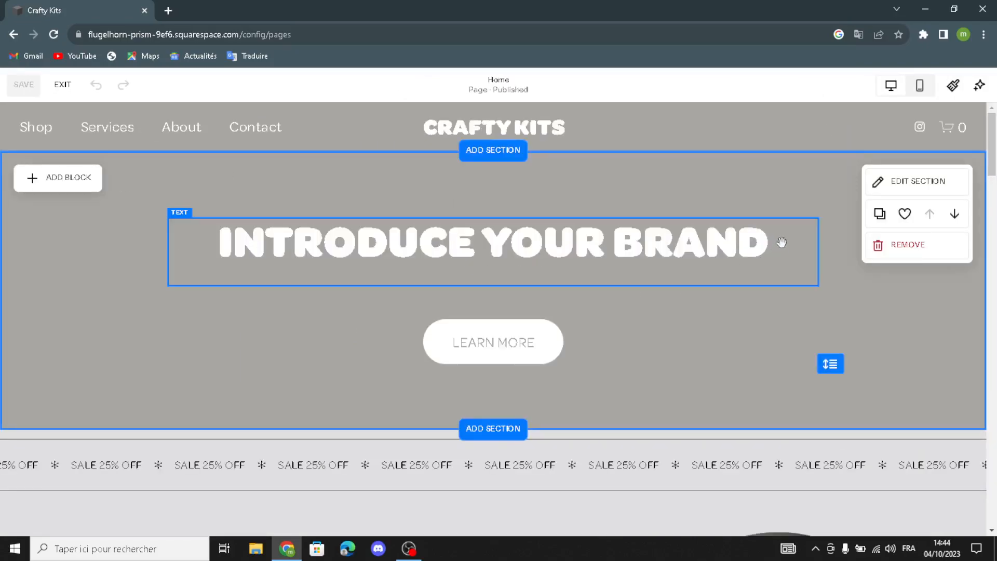
{"action": "left_click", "coordinate": [498, 247]}
{"action": "left_click_drag", "start_coordinate": [775, 250], "coordinate": [224, 262]}
{"action": "type", "text": "W"}
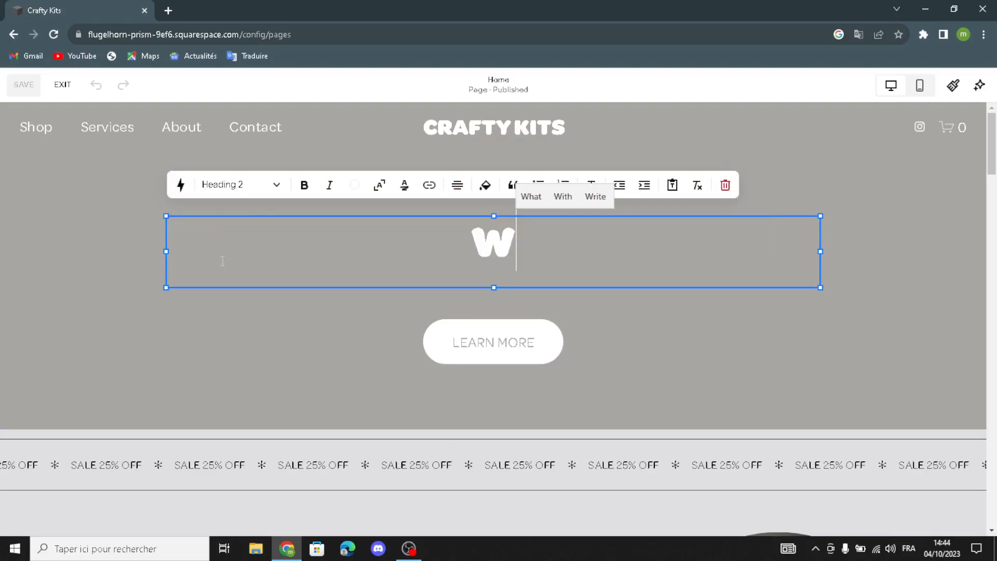
{"action": "type", "text": "ELCOME"}
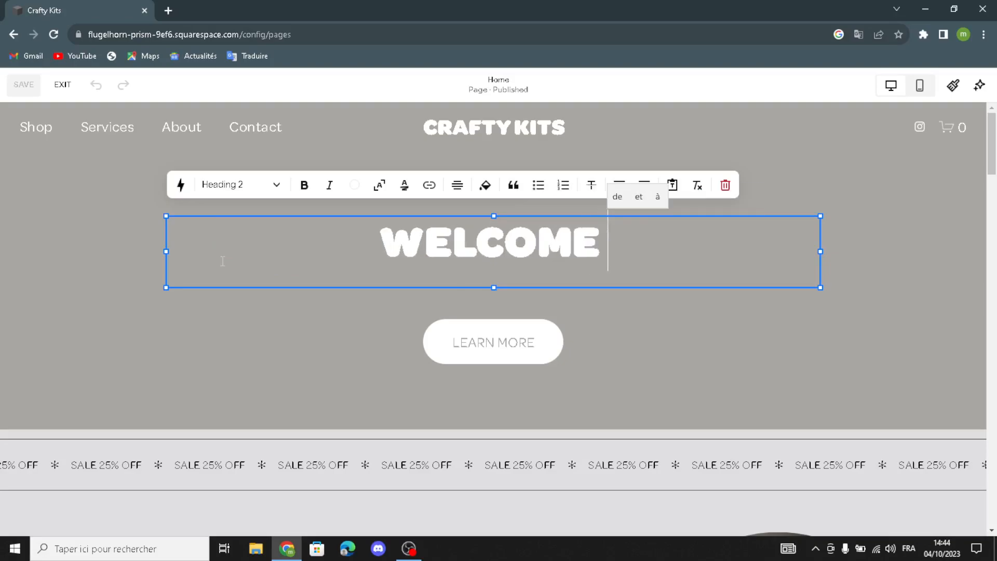
{"action": "type", "text": " TO O"}
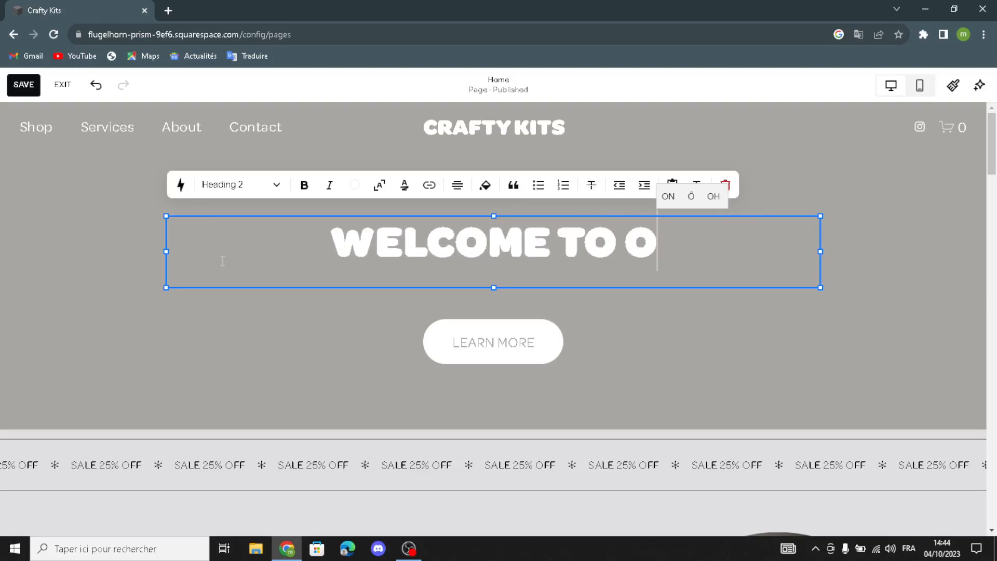
{"action": "type", "text": "UR SI"}
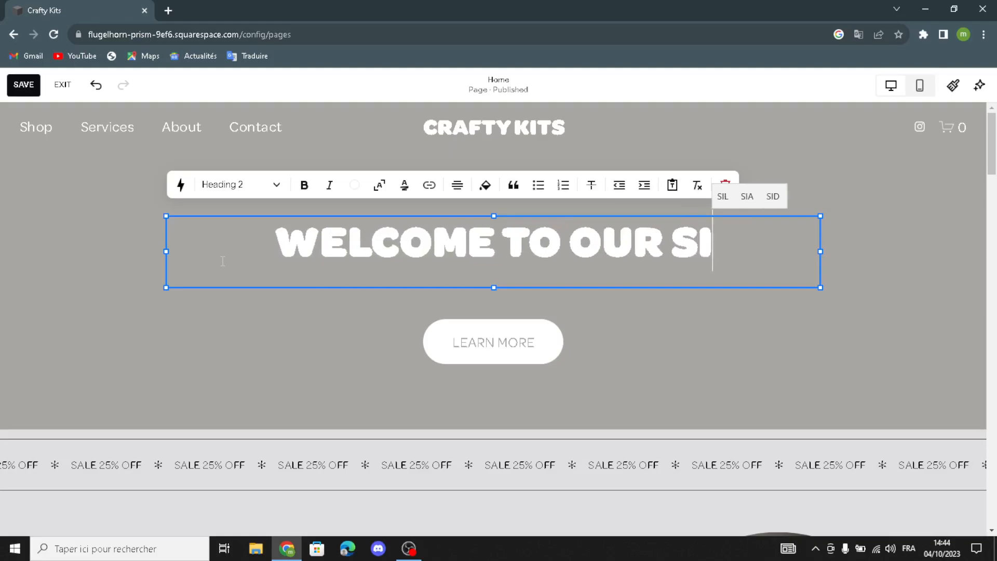
{"action": "type", "text": "TE FOR"}
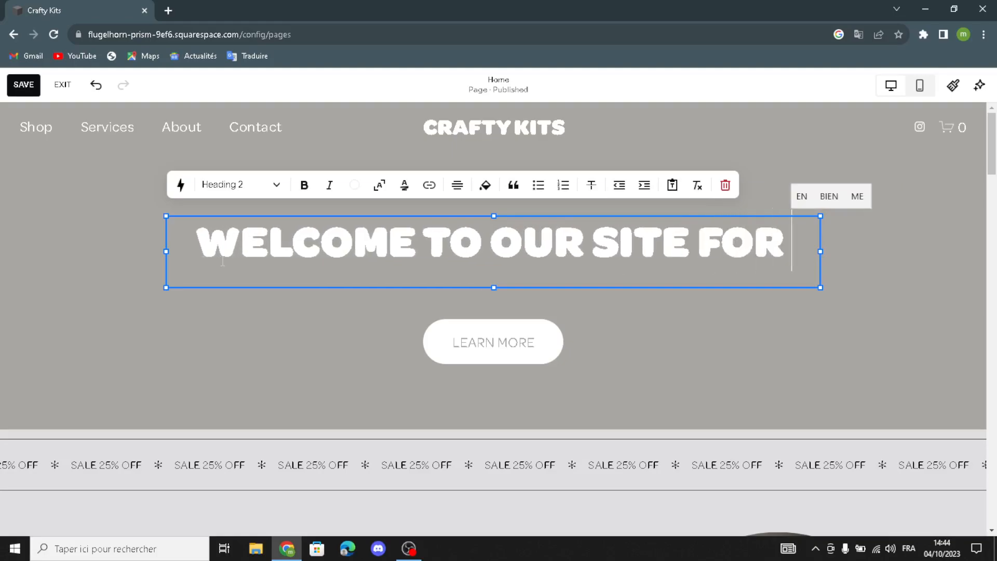
{"action": "type", "text": " CRAFT AN"}
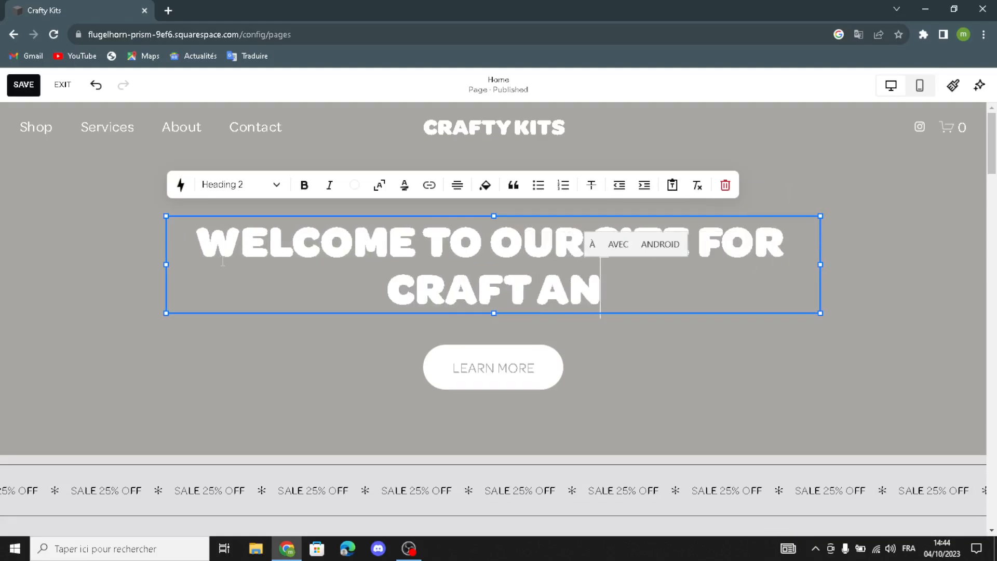
{"action": "type", "text": "D H"}
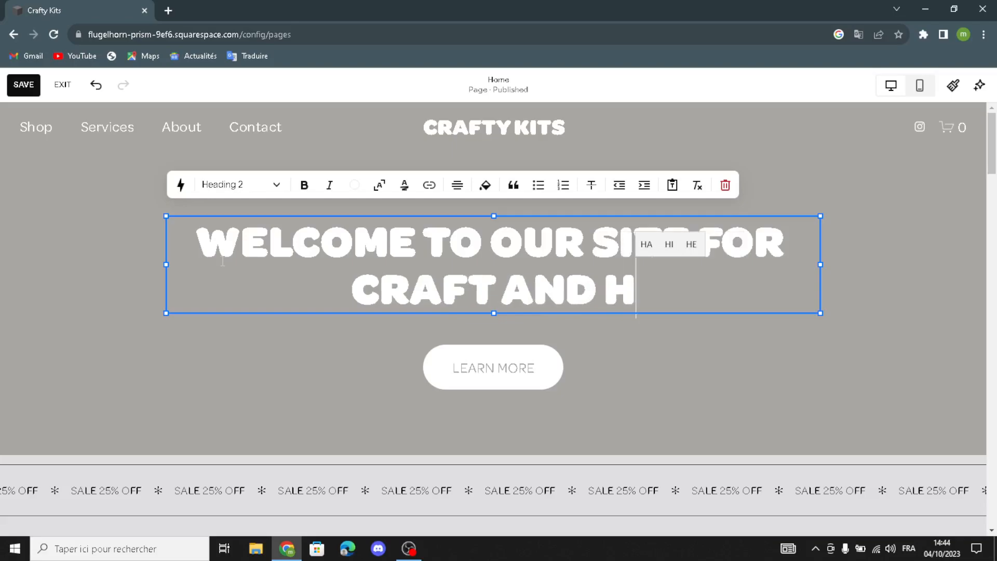
{"action": "type", "text": "OBBY KITS"}
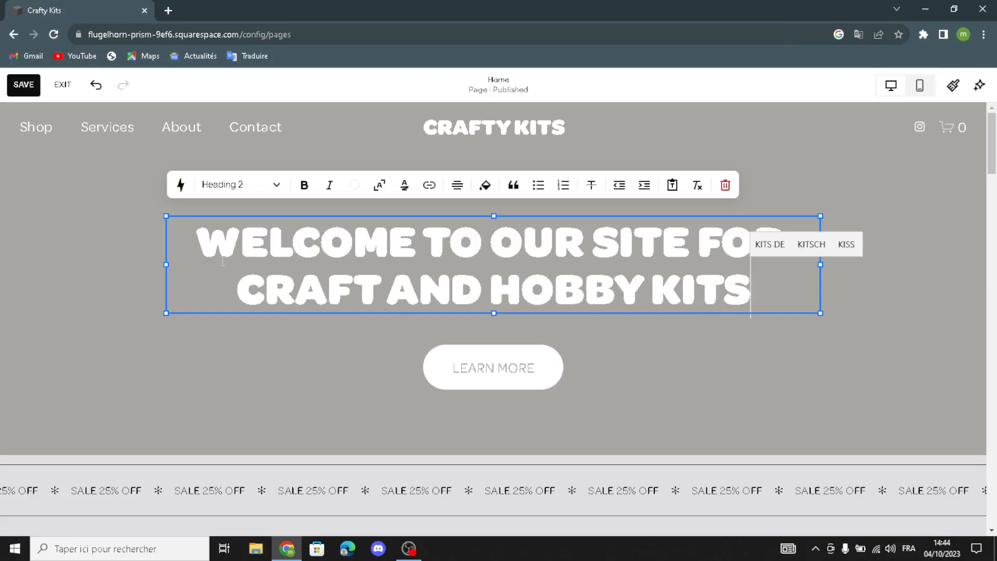
{"action": "left_click", "coordinate": [86, 239]}
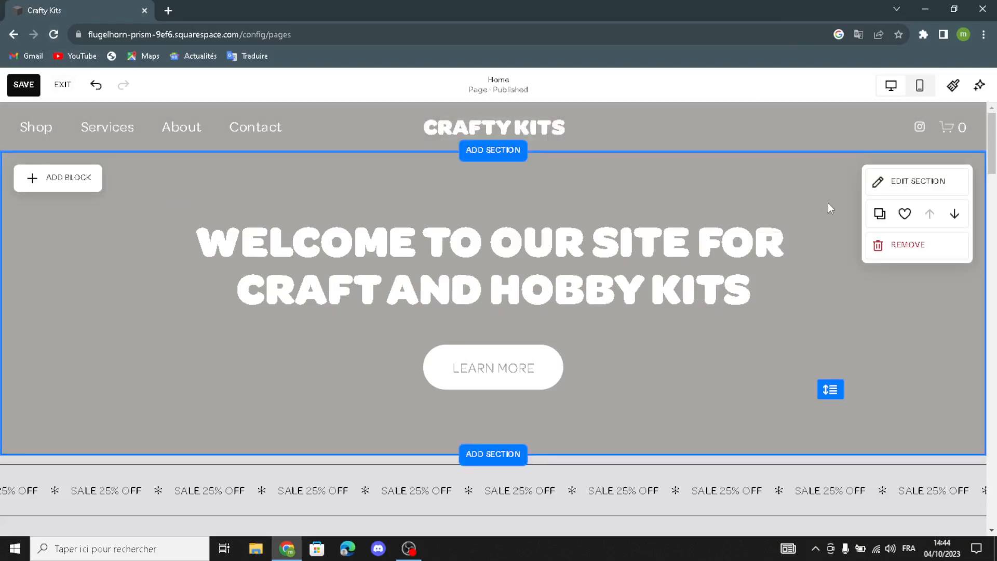
Switch the intro section's background to an image and remove the default landscape picture.
{"action": "left_click", "coordinate": [895, 190]}
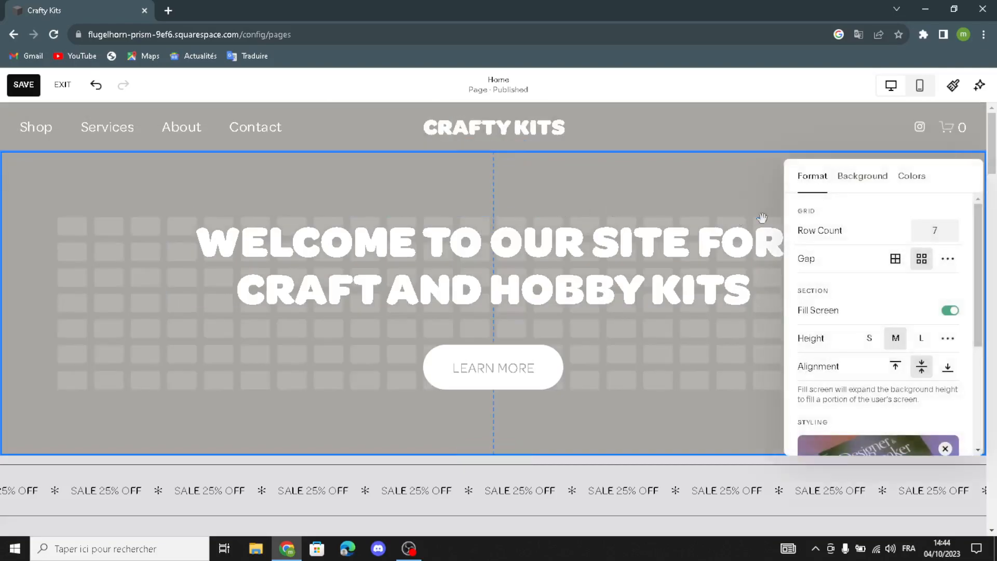
{"action": "left_click", "coordinate": [871, 190]}
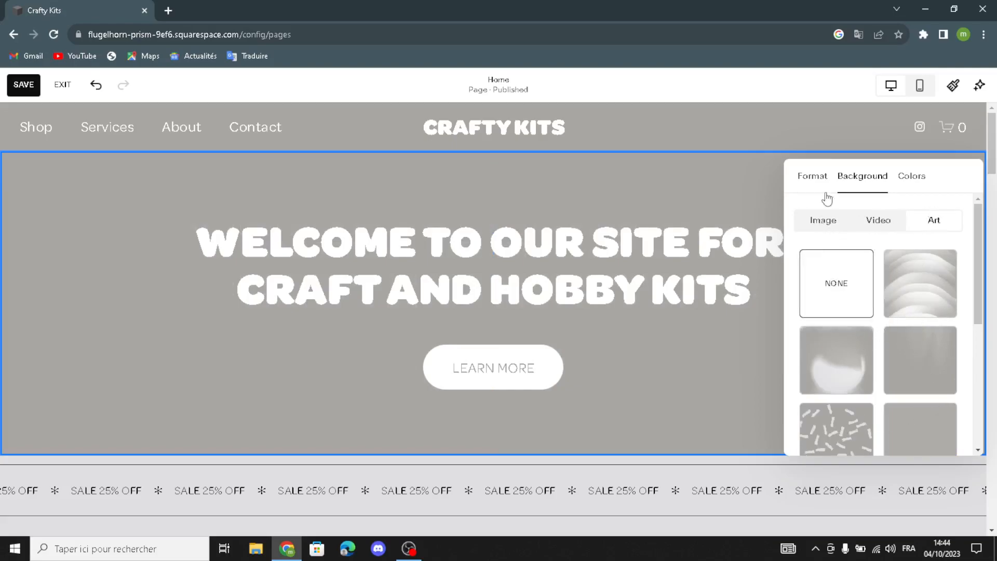
{"action": "left_click", "coordinate": [829, 223]}
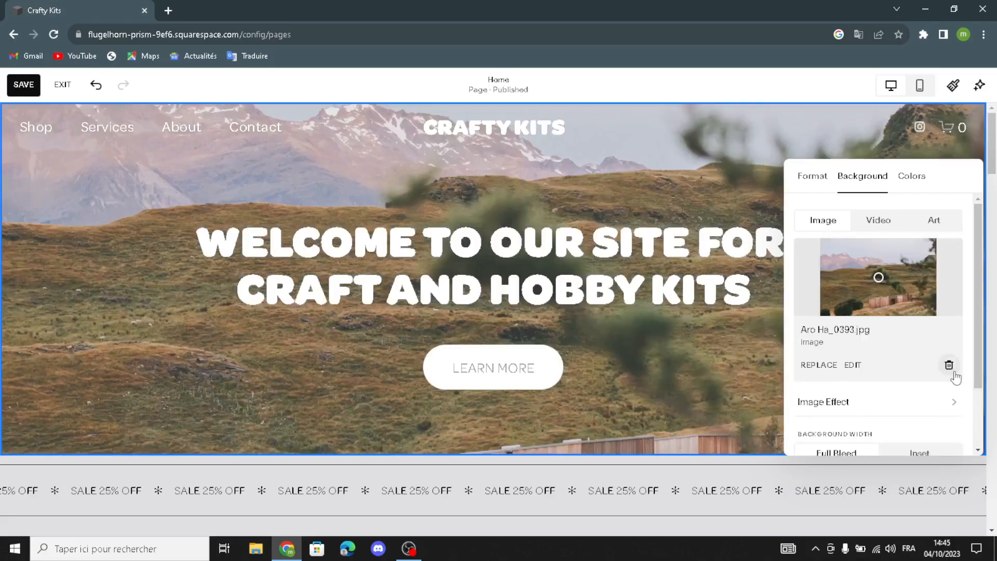
{"action": "left_click", "coordinate": [948, 365]}
Open the image library for the intro section's background and search the free images for "craft and hobby kits".
{"action": "left_click", "coordinate": [881, 268]}
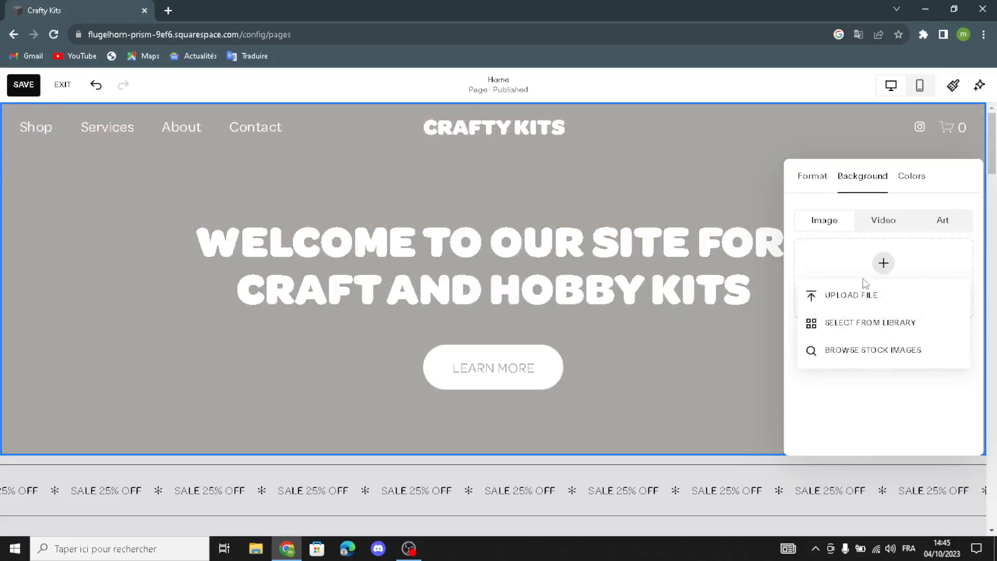
{"action": "left_click", "coordinate": [841, 325]}
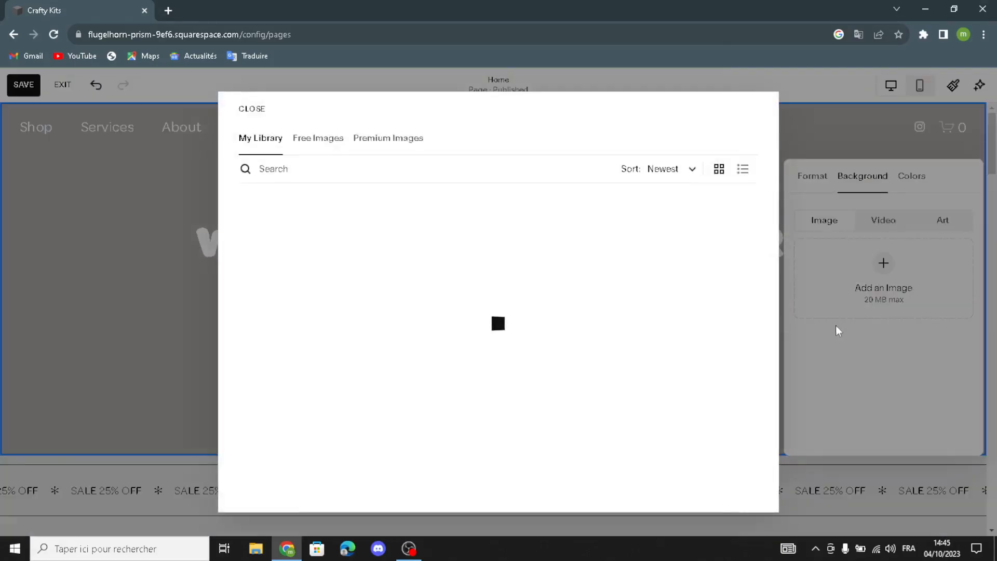
{"action": "left_click", "coordinate": [312, 144]}
{"action": "left_click", "coordinate": [336, 163]}
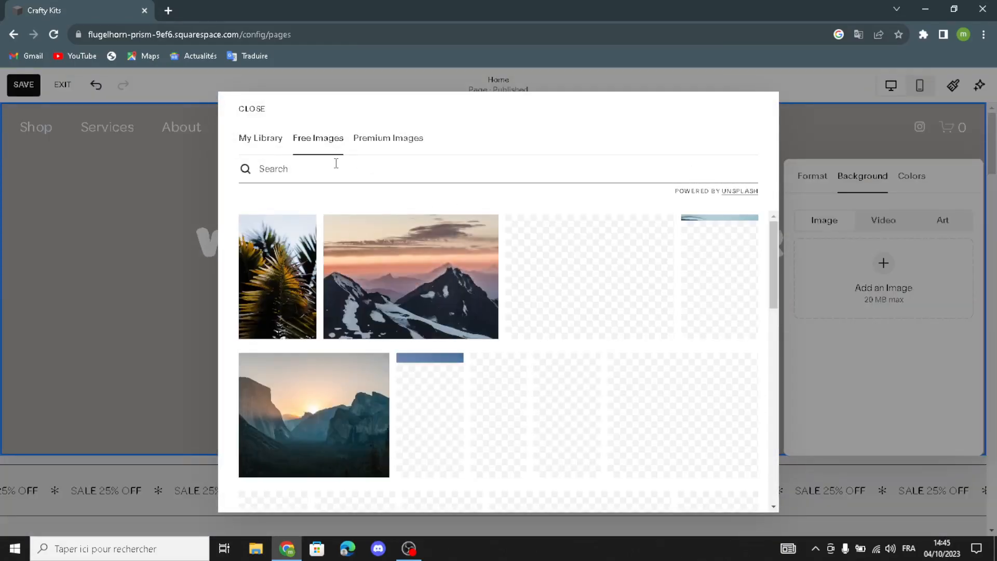
{"action": "type", "text": "hobby kits business"}
{"action": "key", "text": "BackSpace"}
{"action": "key", "text": "BackSpace"}
{"action": "key", "text": "BackSpace"}
{"action": "key", "text": "BackSpace"}
{"action": "key", "text": "BackSpace"}
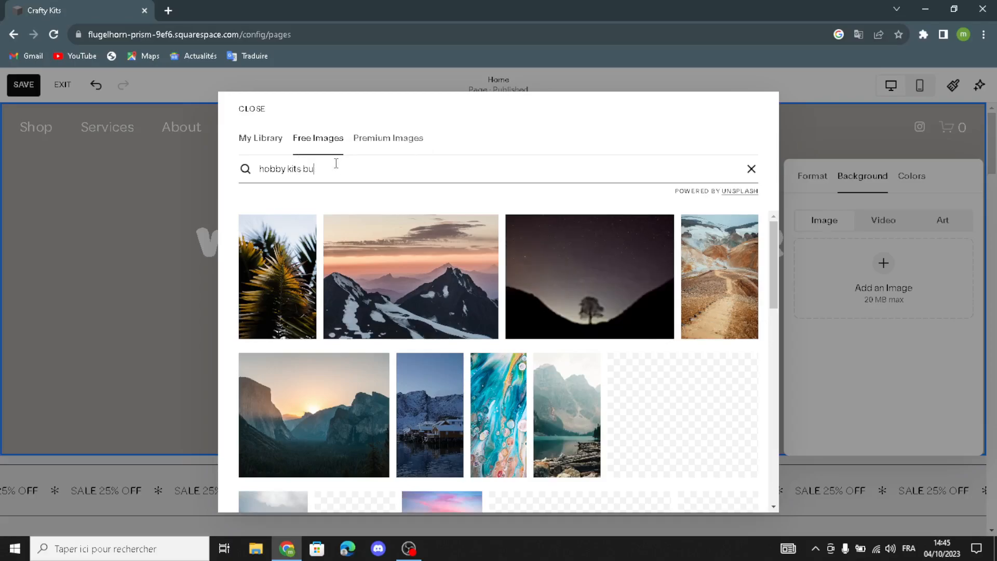
{"action": "key", "text": "BackSpace"}
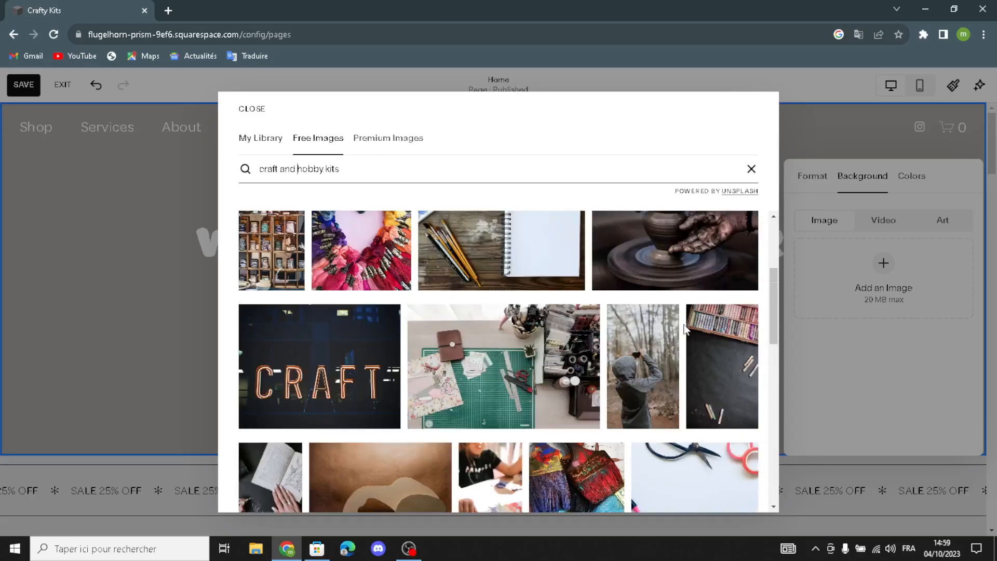
Choose the wood-carving photo with the chisel from the free image results as the intro section's background, then close the section settings.
{"action": "scroll", "coordinate": [595, 358], "scroll_direction": "down", "scroll_amount": 2}
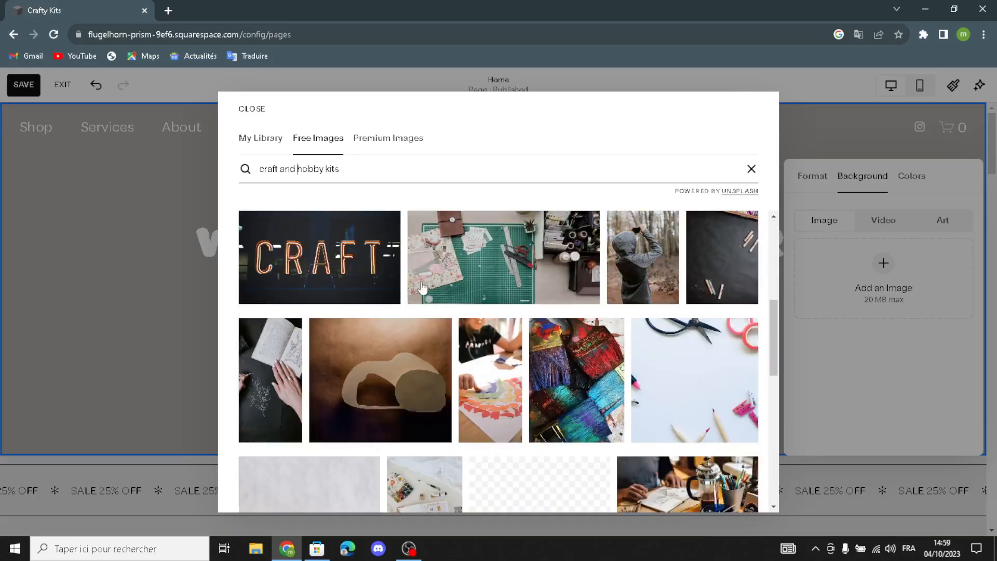
{"action": "scroll", "coordinate": [419, 316], "scroll_direction": "down", "scroll_amount": 2}
{"action": "scroll", "coordinate": [419, 315], "scroll_direction": "down", "scroll_amount": 1}
{"action": "scroll", "coordinate": [661, 396], "scroll_direction": "down", "scroll_amount": 5}
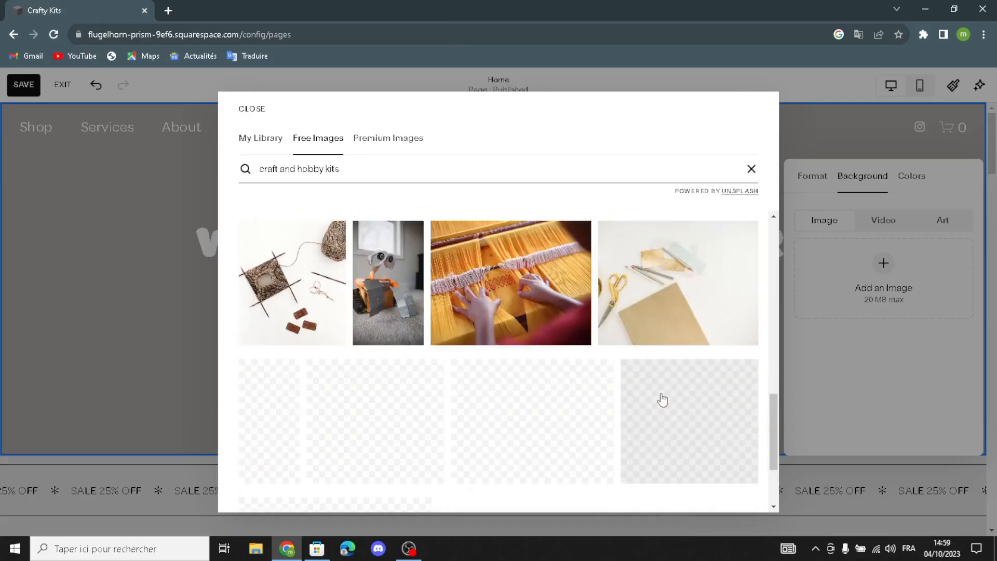
{"action": "scroll", "coordinate": [661, 399], "scroll_direction": "down", "scroll_amount": 2}
{"action": "scroll", "coordinate": [652, 394], "scroll_direction": "down", "scroll_amount": 1}
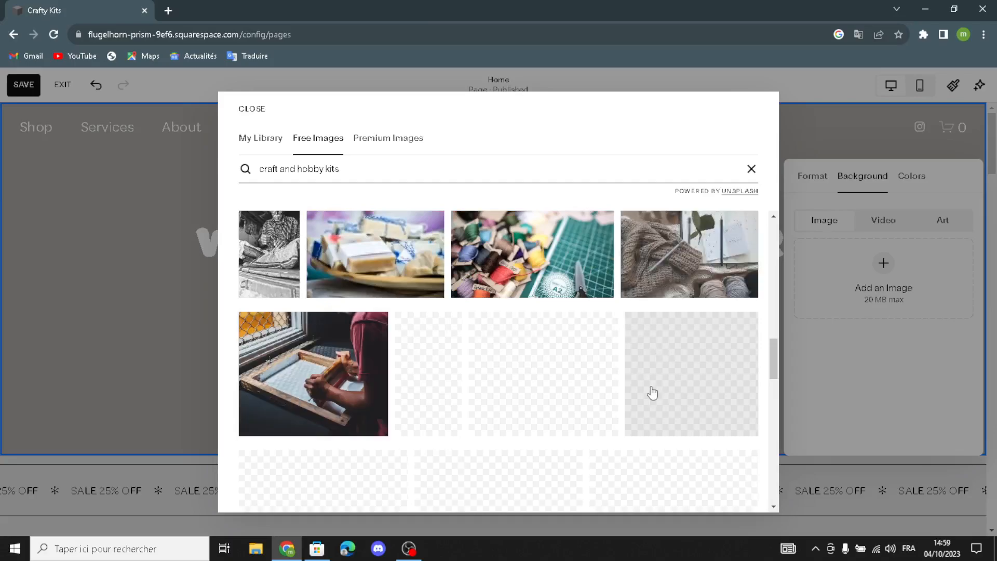
{"action": "scroll", "coordinate": [619, 360], "scroll_direction": "up", "scroll_amount": 4}
{"action": "scroll", "coordinate": [619, 361], "scroll_direction": "up", "scroll_amount": 1}
{"action": "scroll", "coordinate": [618, 361], "scroll_direction": "down", "scroll_amount": 6}
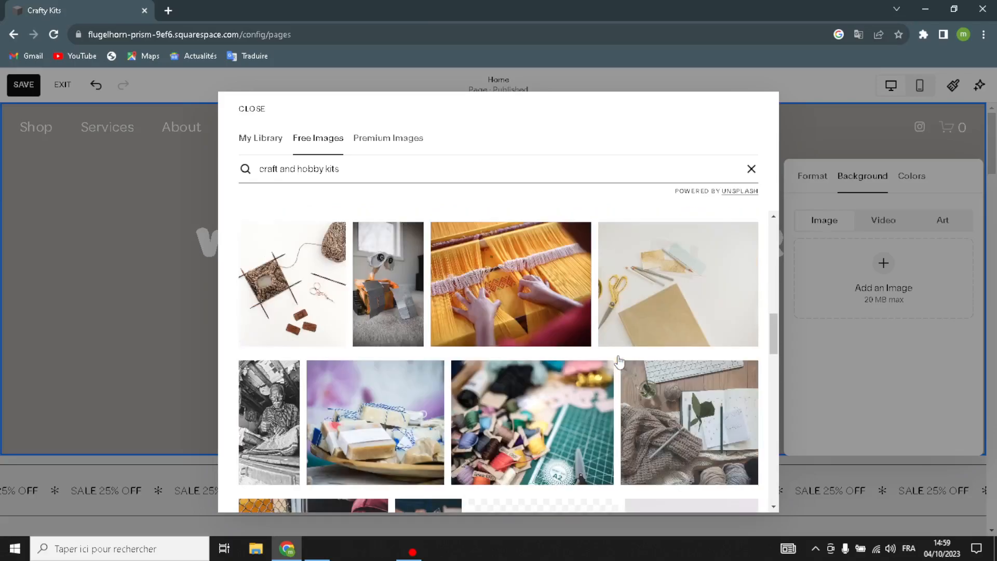
{"action": "scroll", "coordinate": [619, 361], "scroll_direction": "down", "scroll_amount": 2}
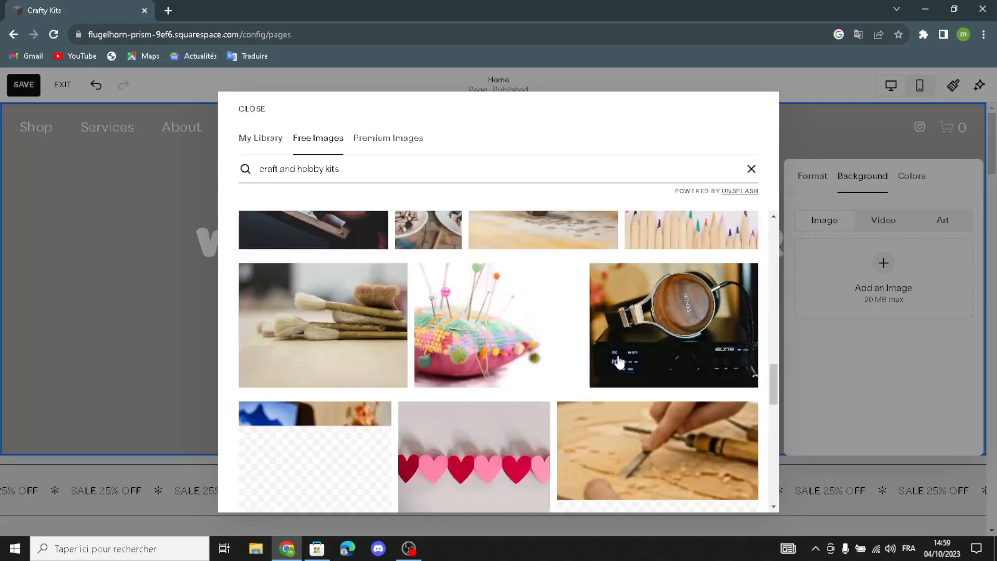
{"action": "scroll", "coordinate": [619, 361], "scroll_direction": "down", "scroll_amount": 2}
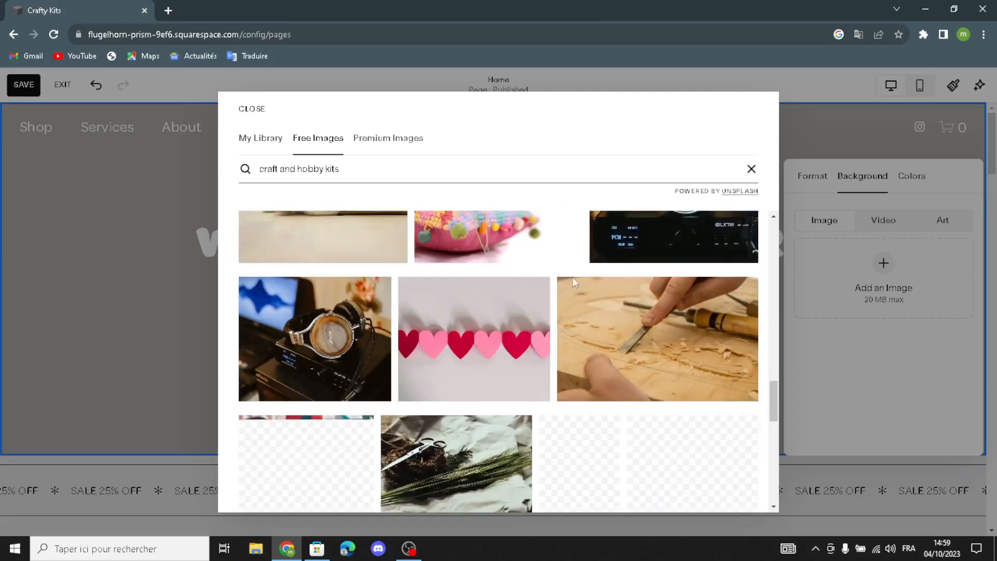
{"action": "left_click", "coordinate": [601, 320]}
{"action": "left_click", "coordinate": [601, 320]}
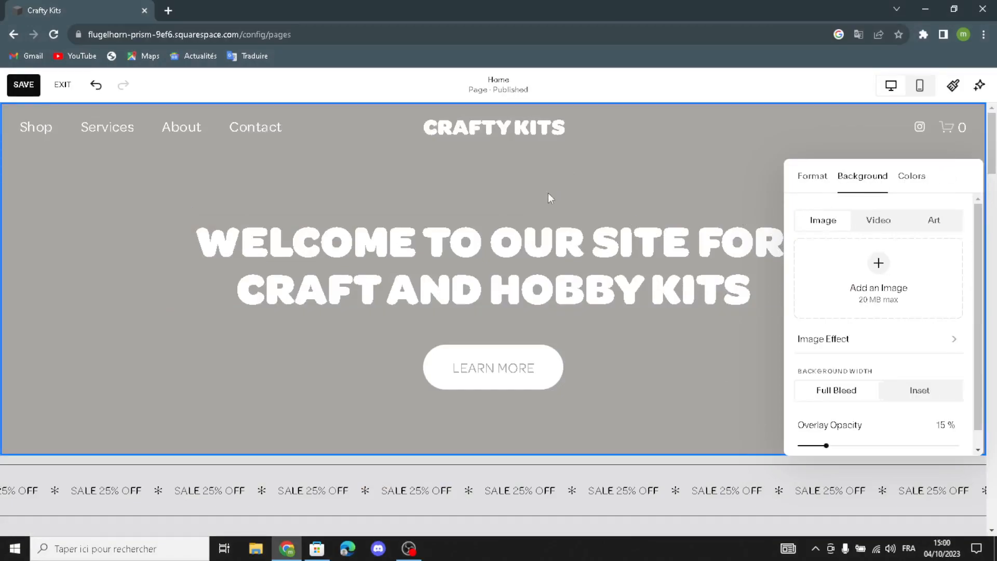
{"action": "left_click", "coordinate": [738, 172]}
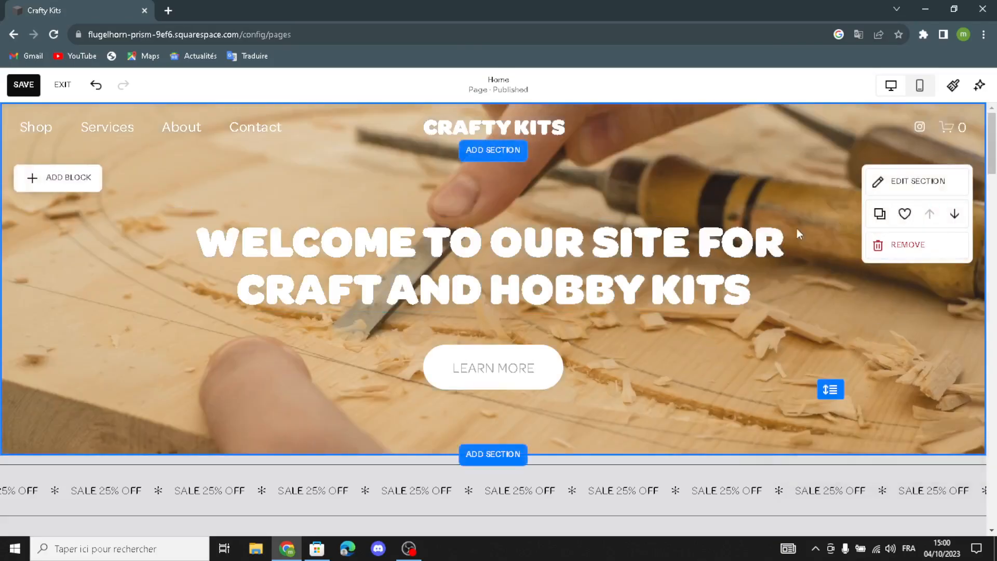
Change the intro section's "Learn More" button text to "CALL US" and close the button editor.
{"action": "left_click", "coordinate": [495, 362]}
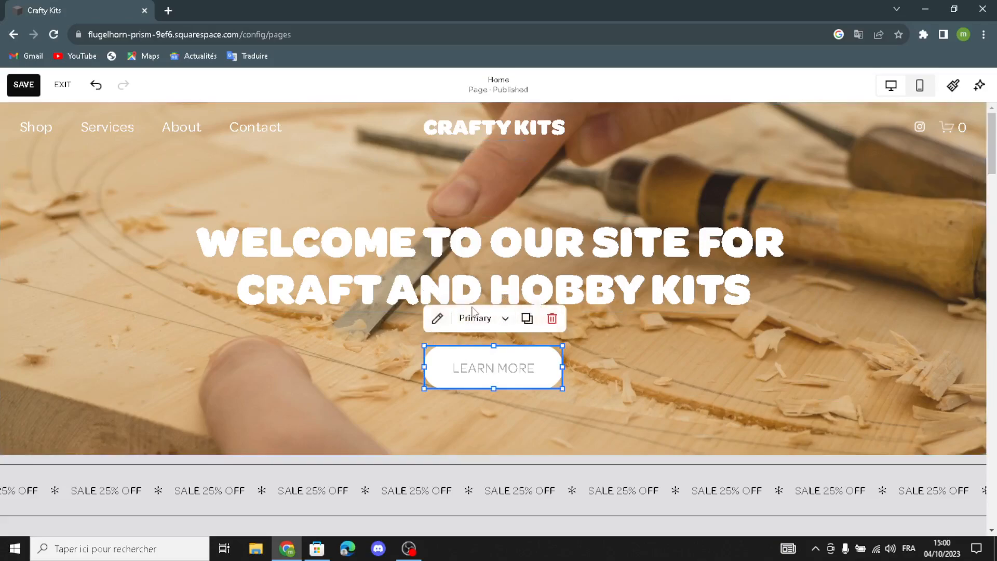
{"action": "left_click", "coordinate": [437, 318]}
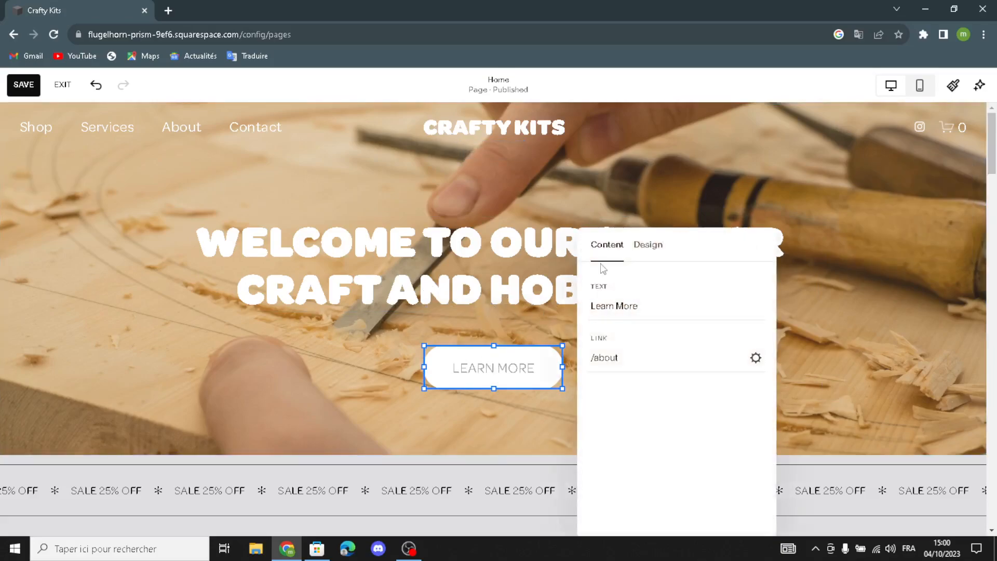
{"action": "left_click_drag", "start_coordinate": [653, 306], "coordinate": [571, 303]}
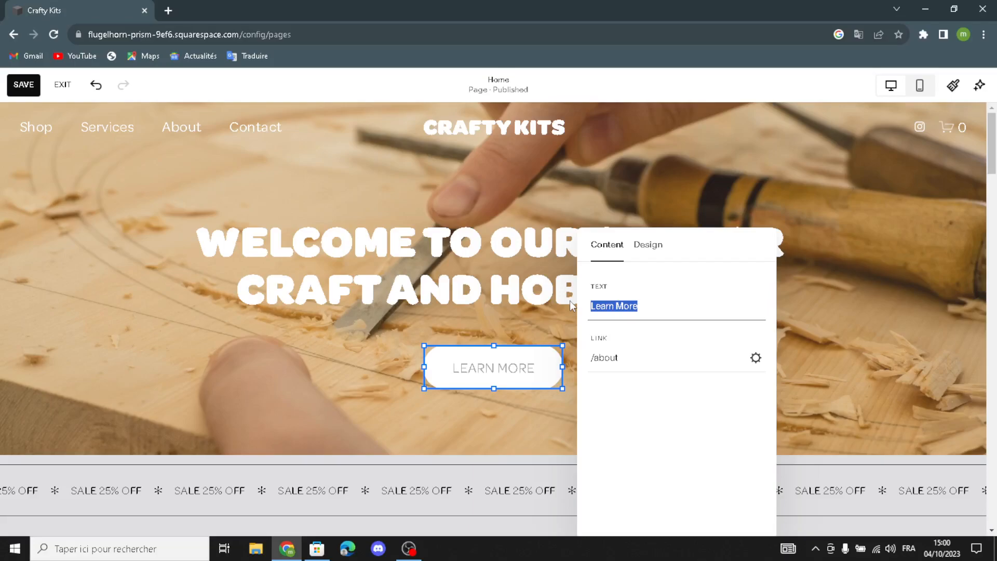
{"action": "type", "text": "cak"}
{"action": "key", "text": "BackSpace"}
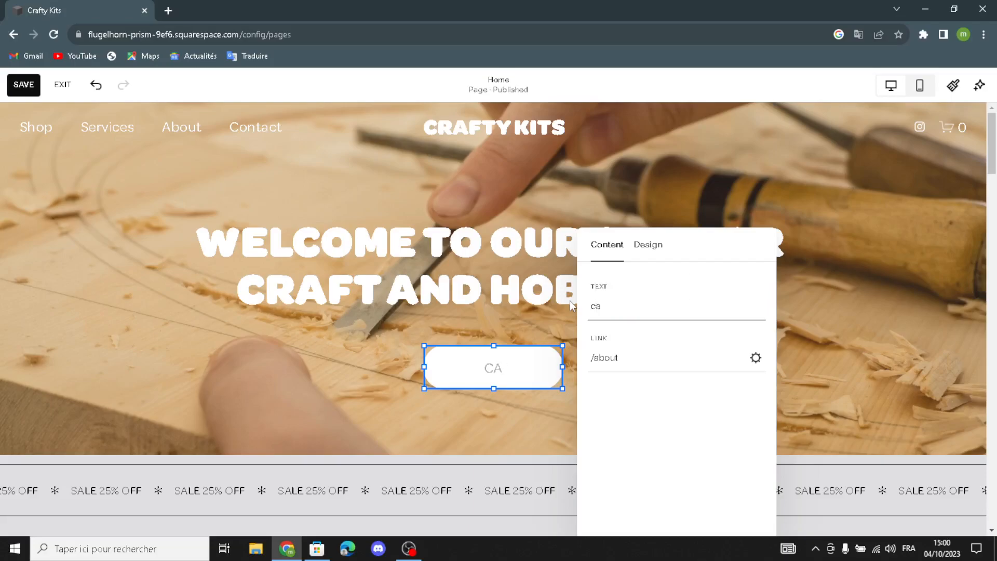
{"action": "type", "text": "us"}
{"action": "left_click", "coordinate": [568, 426]}
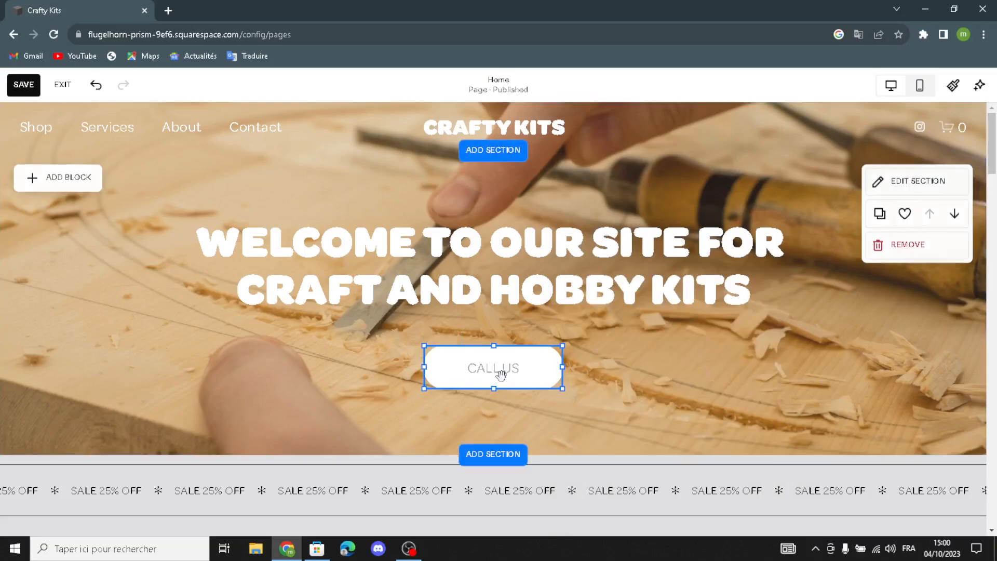
Review the style options available for the intro section's button, then dismiss them.
{"action": "left_click", "coordinate": [499, 374]}
{"action": "left_click", "coordinate": [487, 320]}
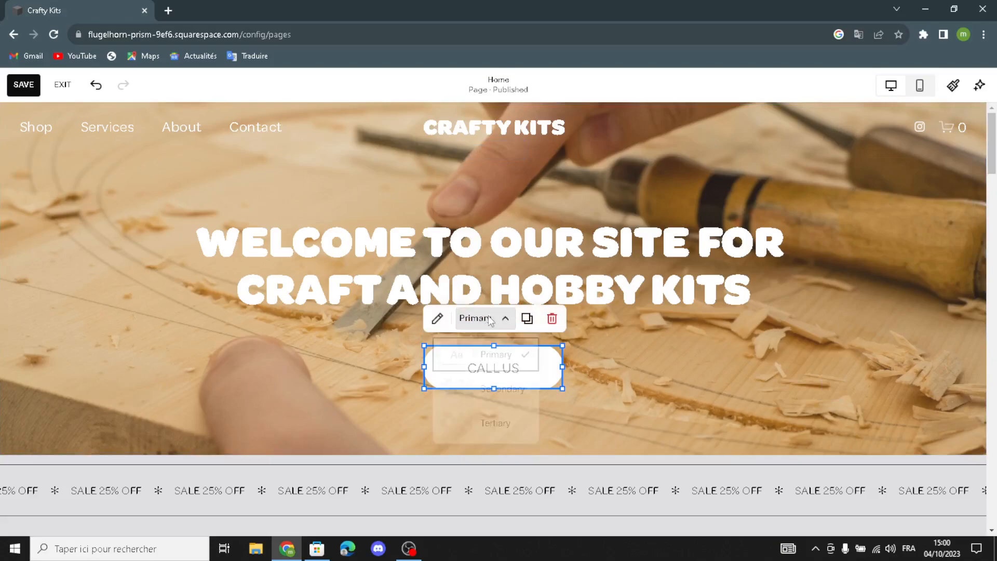
{"action": "left_click", "coordinate": [349, 346]}
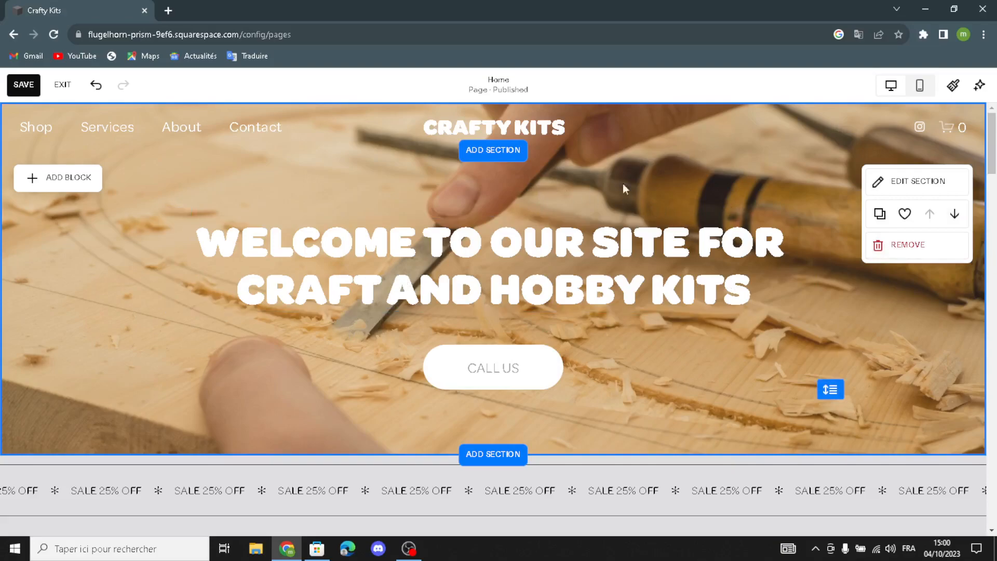
Examine the section categories and block types that can be added to the homepage, then close both lists.
{"action": "left_click", "coordinate": [509, 154]}
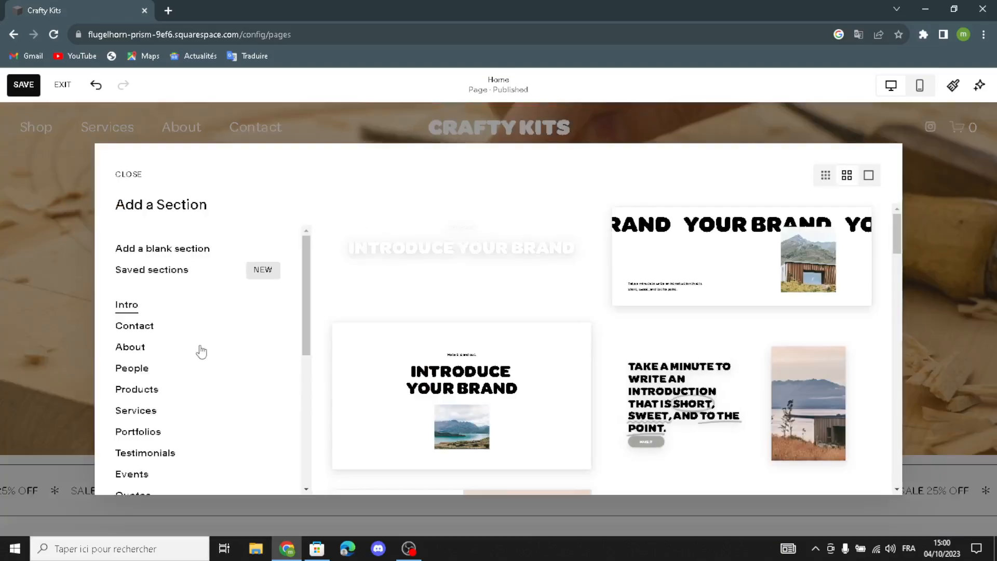
{"action": "scroll", "coordinate": [187, 354], "scroll_direction": "down", "scroll_amount": 5}
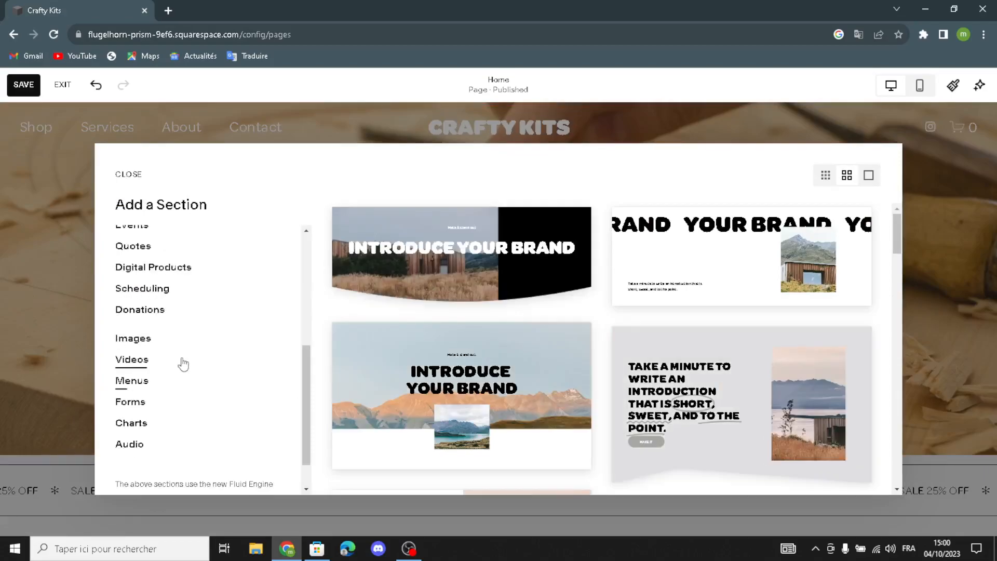
{"action": "scroll", "coordinate": [172, 325], "scroll_direction": "down", "scroll_amount": 1}
{"action": "scroll", "coordinate": [170, 324], "scroll_direction": "up", "scroll_amount": 5}
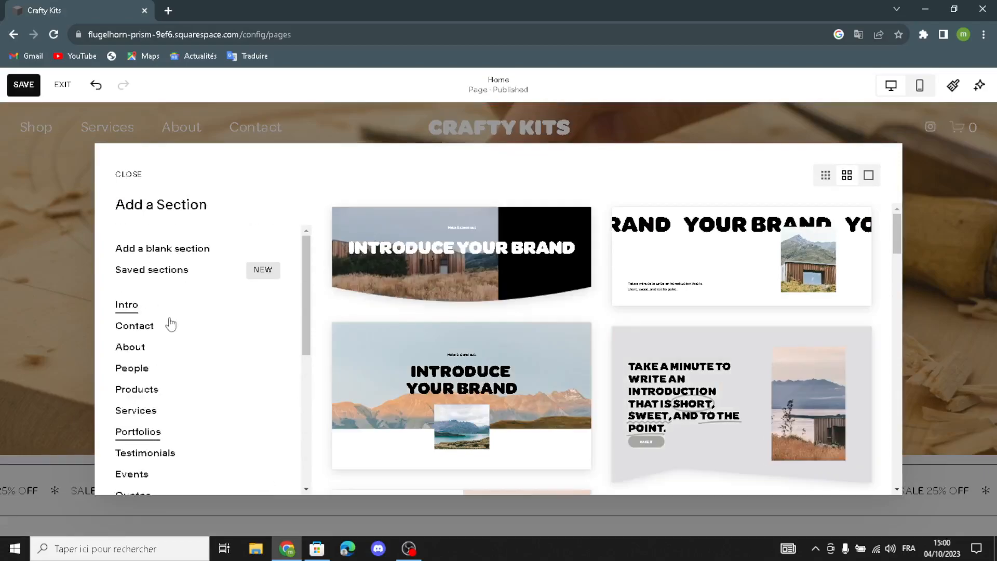
{"action": "left_click", "coordinate": [128, 174]}
{"action": "left_click", "coordinate": [54, 178]}
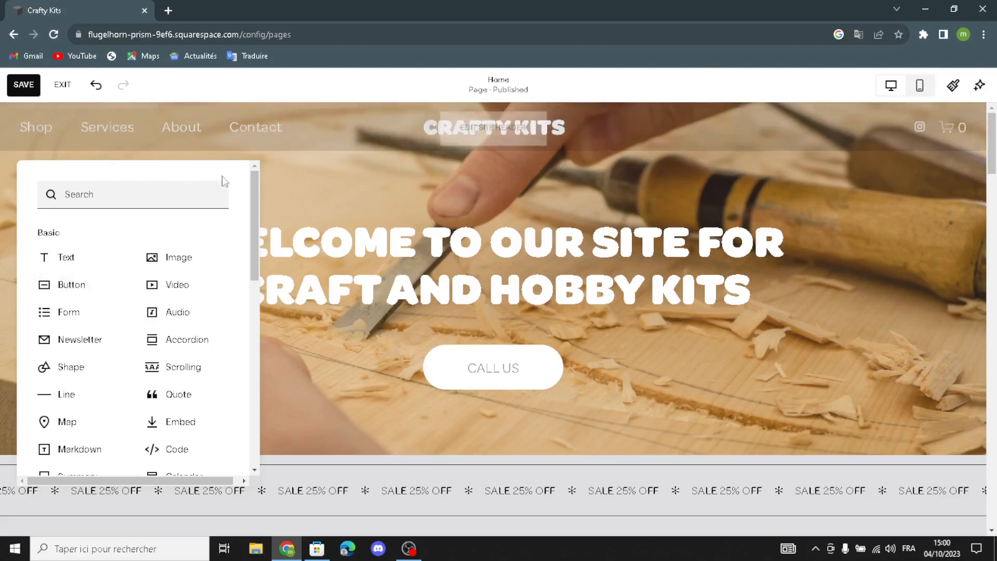
{"action": "left_click", "coordinate": [278, 183]}
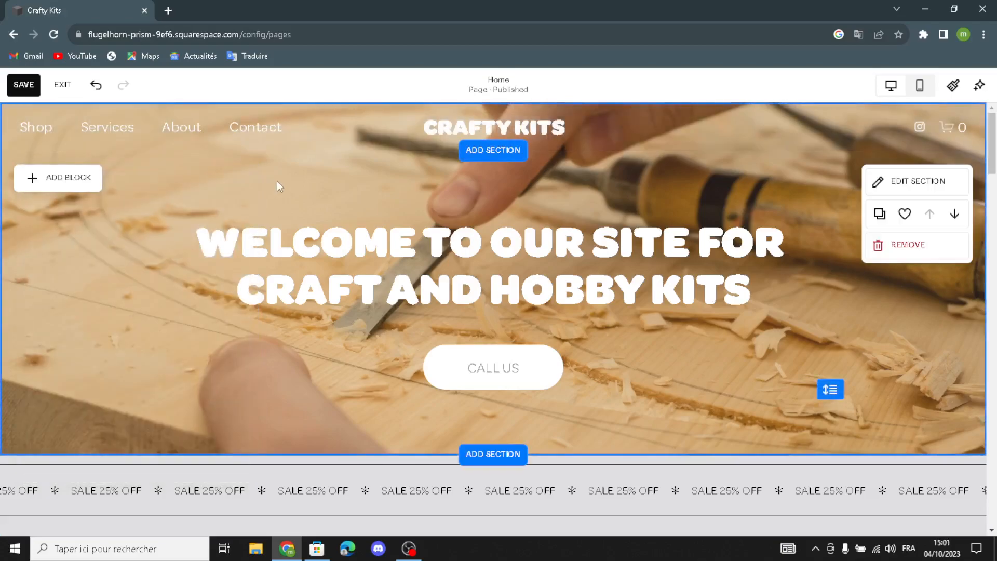